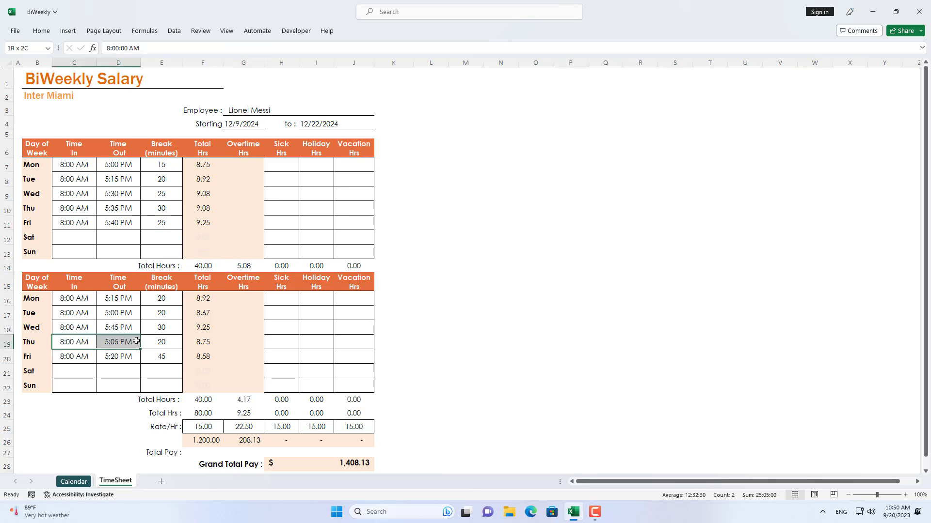
- Clear and restore Thursday's week-two entries while checking the week-two total and overtime formulas
{"action": "key", "text": "Delete"}
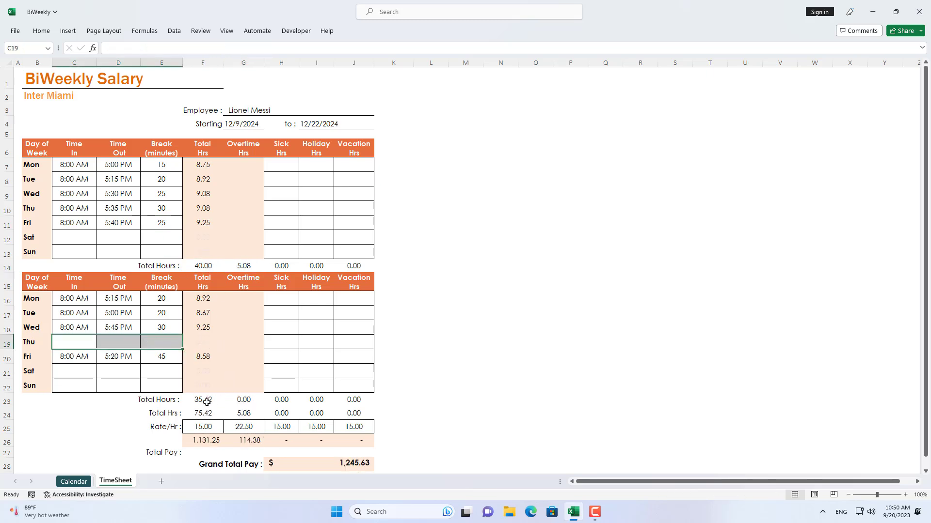
{"action": "left_click", "coordinate": [207, 401]}
{"action": "left_click", "coordinate": [240, 401]}
{"action": "left_click", "coordinate": [93, 340]}
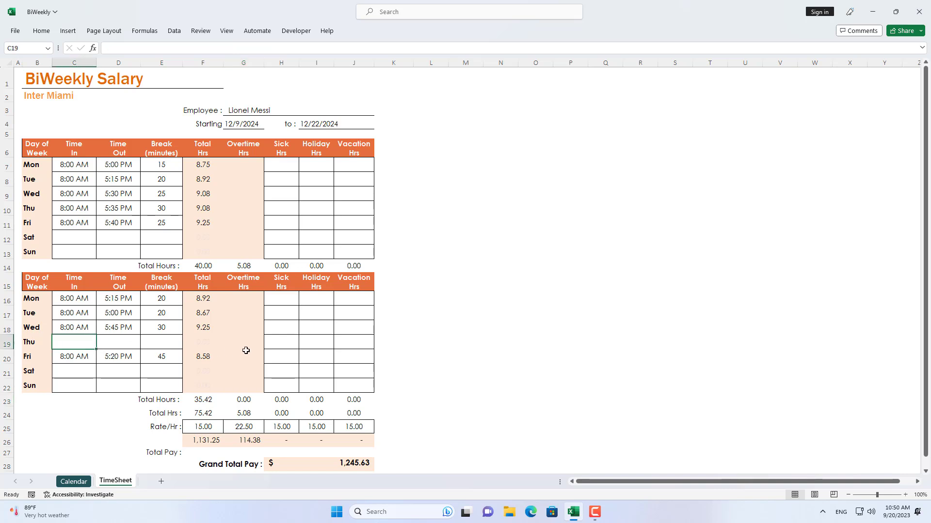
{"action": "key", "text": "ctrl+z"}
{"action": "left_click", "coordinate": [200, 400]}
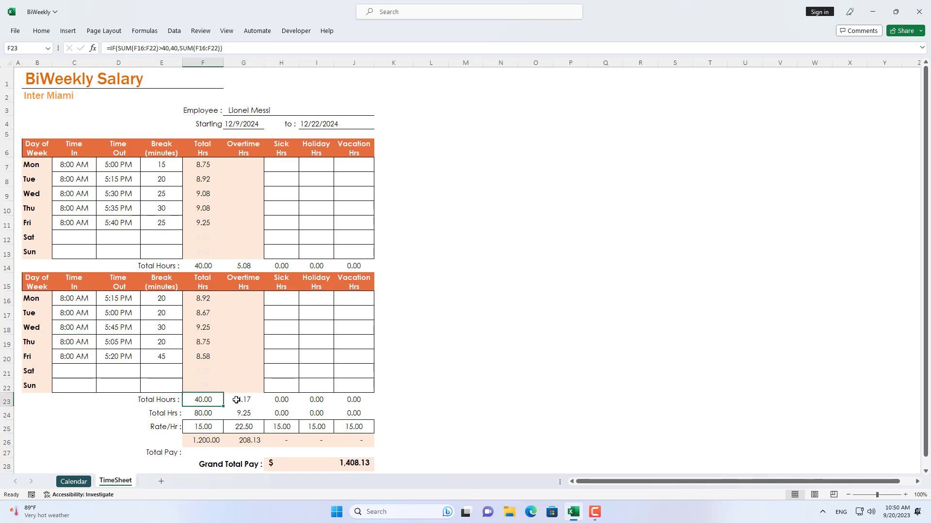
{"action": "left_click", "coordinate": [242, 401]}
{"action": "left_click_drag", "start_coordinate": [200, 429], "coordinate": [355, 427]}
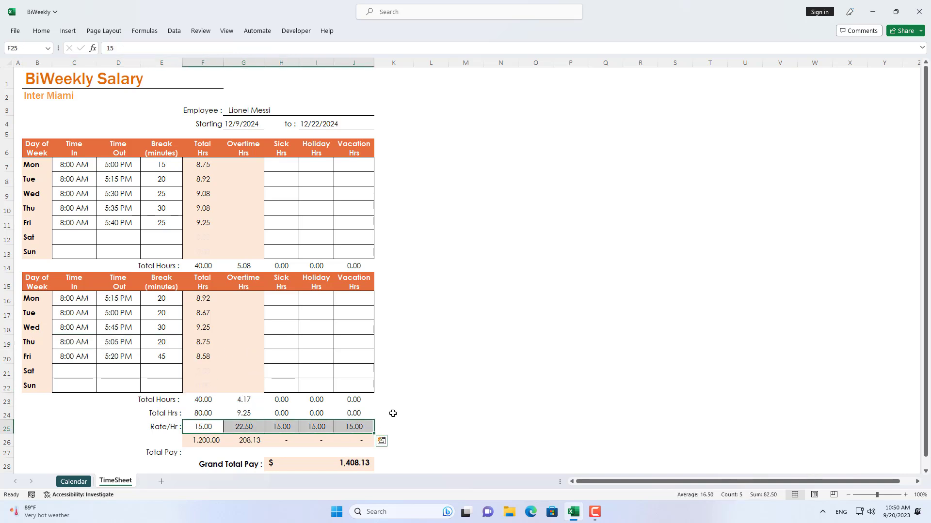
{"action": "scroll", "coordinate": [248, 387], "scroll_direction": "down", "scroll_amount": 2}
- Review the pay, sick pay and grand total formulas, then preview the timesheet via File > Print
{"action": "left_click_drag", "start_coordinate": [195, 384], "coordinate": [245, 382]}
{"action": "left_click", "coordinate": [285, 382]}
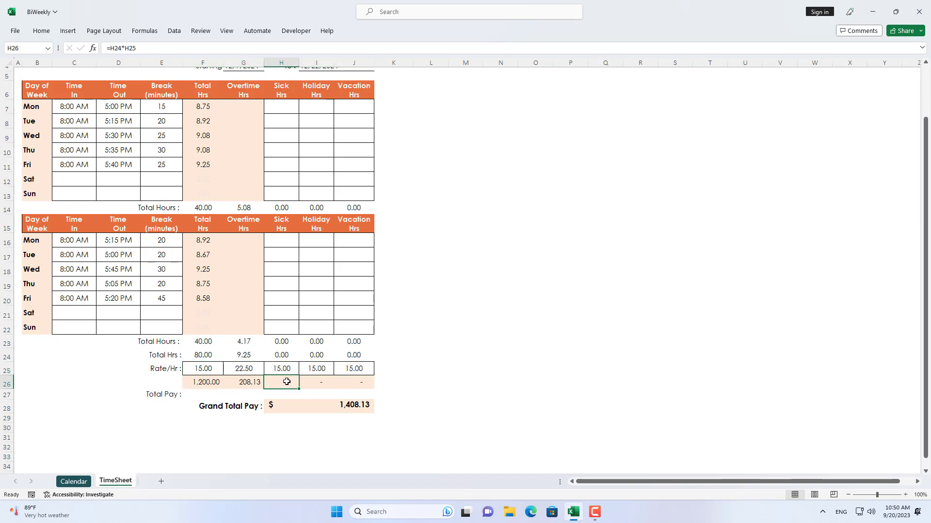
{"action": "left_click", "coordinate": [283, 410]}
{"action": "scroll", "coordinate": [280, 409], "scroll_direction": "up", "scroll_amount": 2}
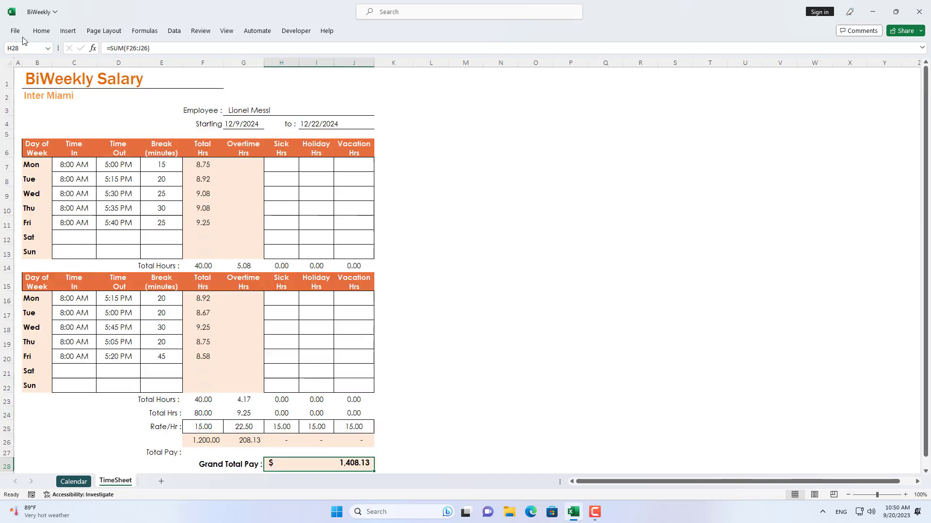
{"action": "left_click", "coordinate": [15, 31]}
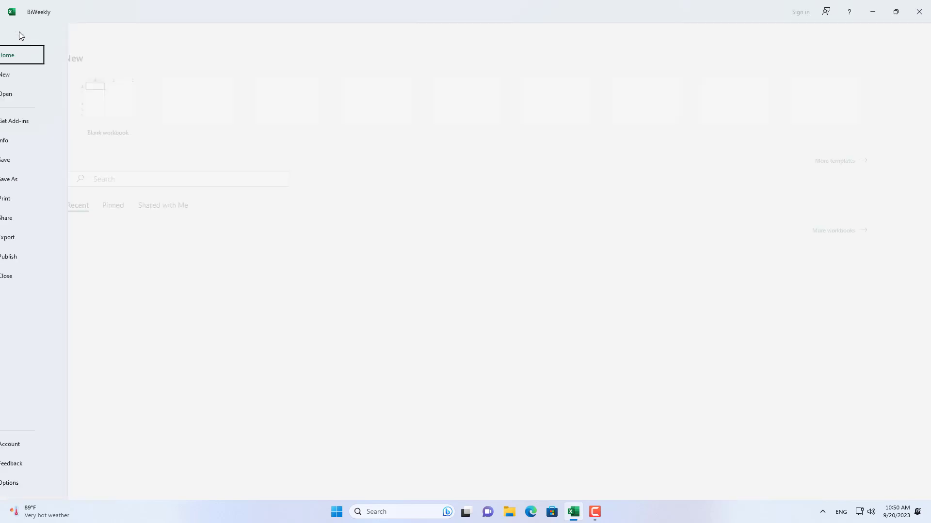
{"action": "left_click", "coordinate": [39, 202]}
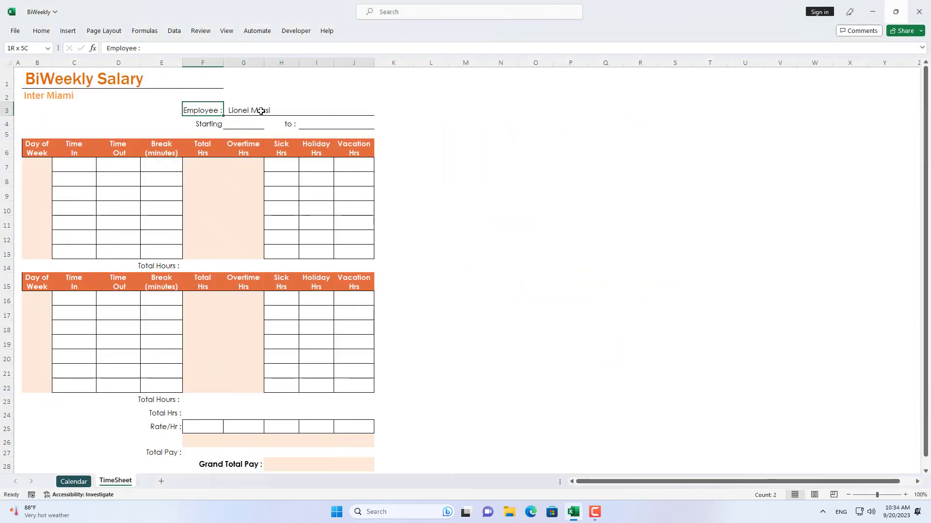
- Point out the BiWeekly Salary title, Inter Miami subtitle, employee name and pay period rows
{"action": "left_click_drag", "start_coordinate": [217, 112], "coordinate": [356, 111]}
{"action": "left_click", "coordinate": [34, 76]}
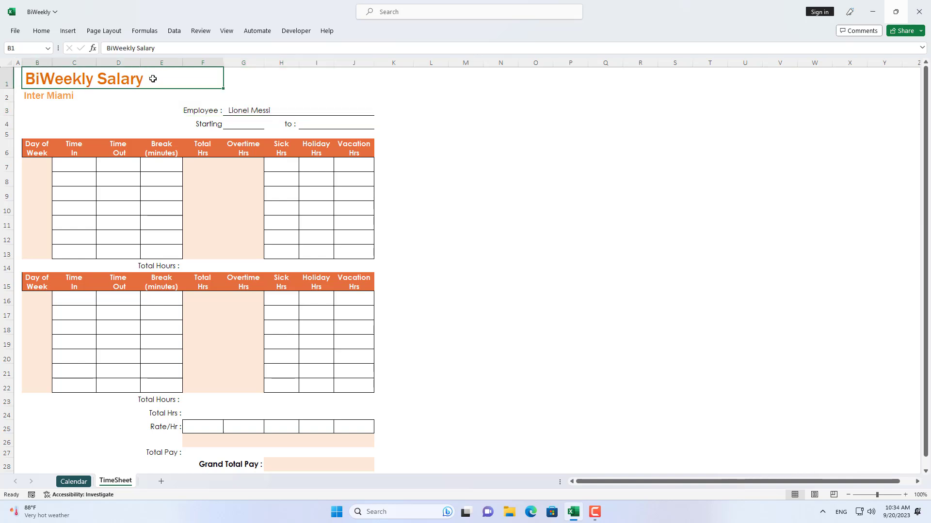
{"action": "left_click_drag", "start_coordinate": [33, 98], "coordinate": [95, 104]}
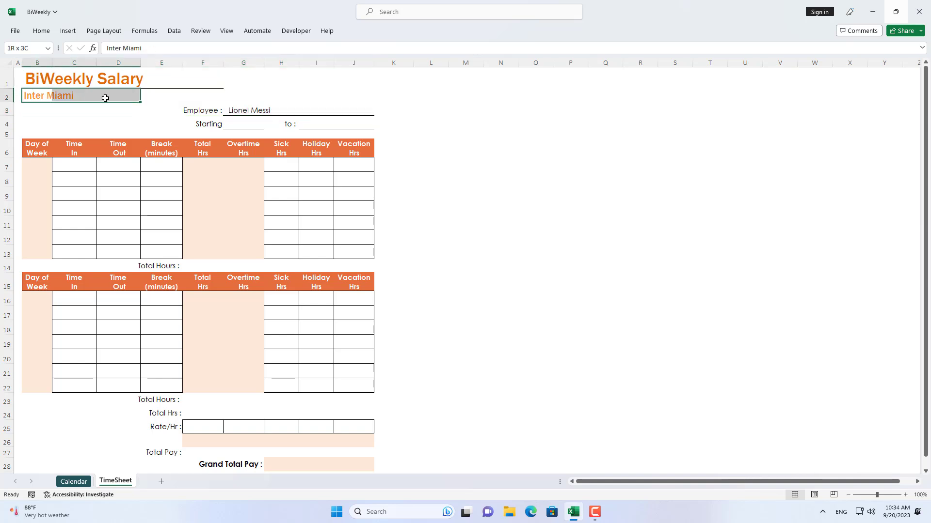
{"action": "left_click_drag", "start_coordinate": [200, 124], "coordinate": [358, 126]}
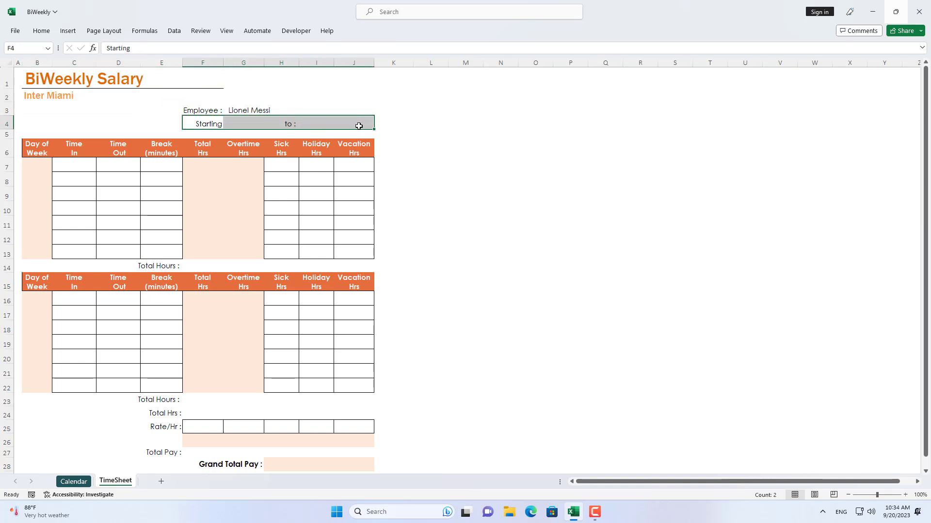
- On the Calendar sheet, set the month to December 2024
{"action": "left_click", "coordinate": [77, 483]}
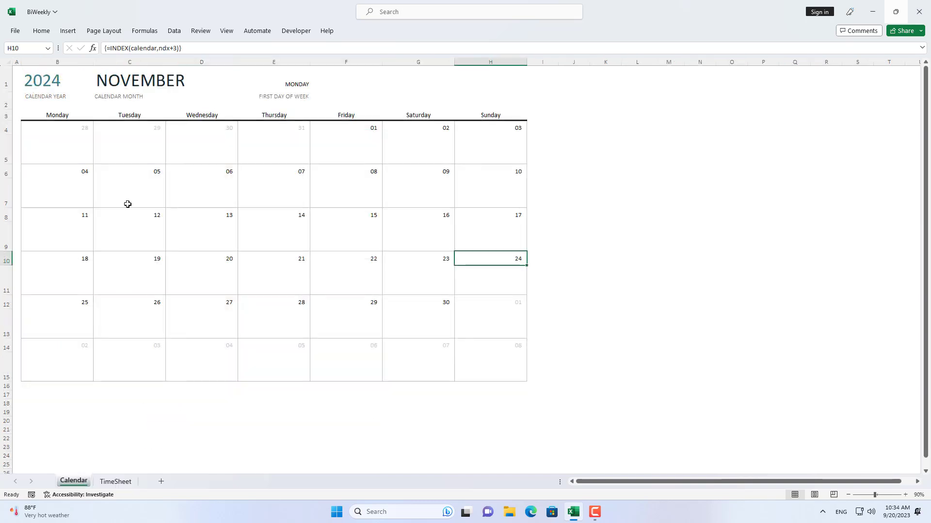
{"action": "left_click", "coordinate": [48, 80]}
{"action": "left_click", "coordinate": [170, 87]}
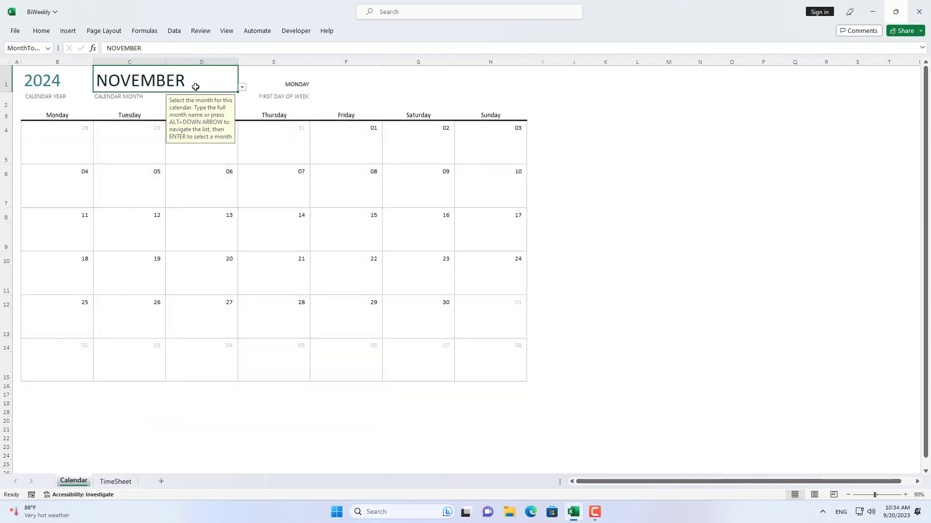
{"action": "left_click", "coordinate": [242, 88]}
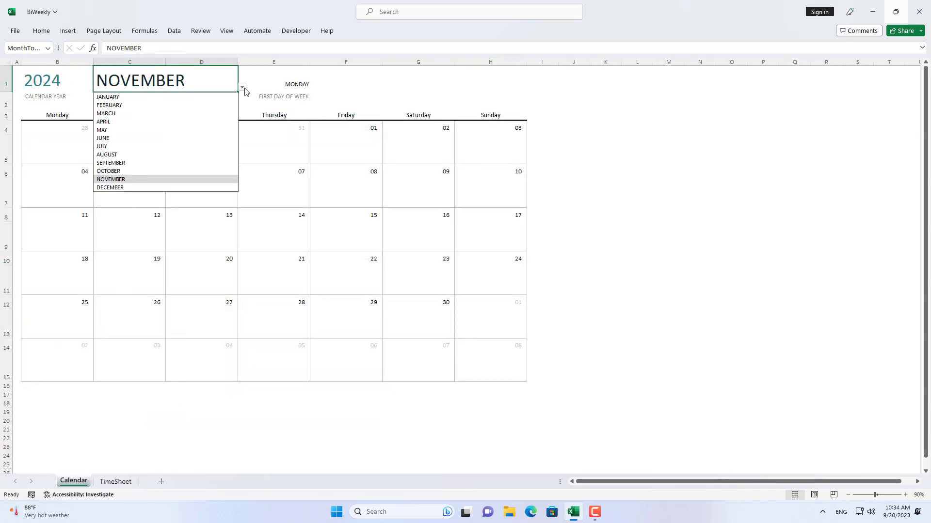
{"action": "left_click", "coordinate": [142, 191]}
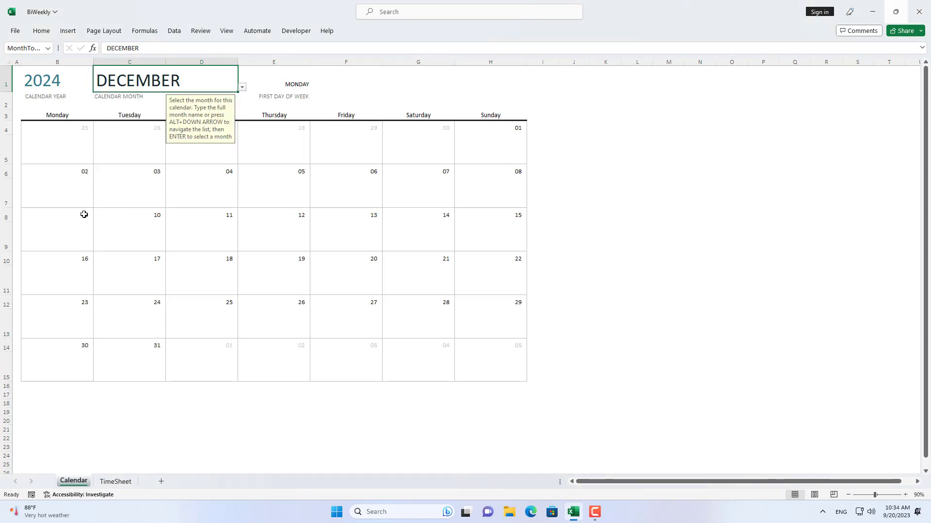
- Highlight December 9 through 22 as the two-week pay period
{"action": "left_click_drag", "start_coordinate": [85, 215], "coordinate": [502, 285]}
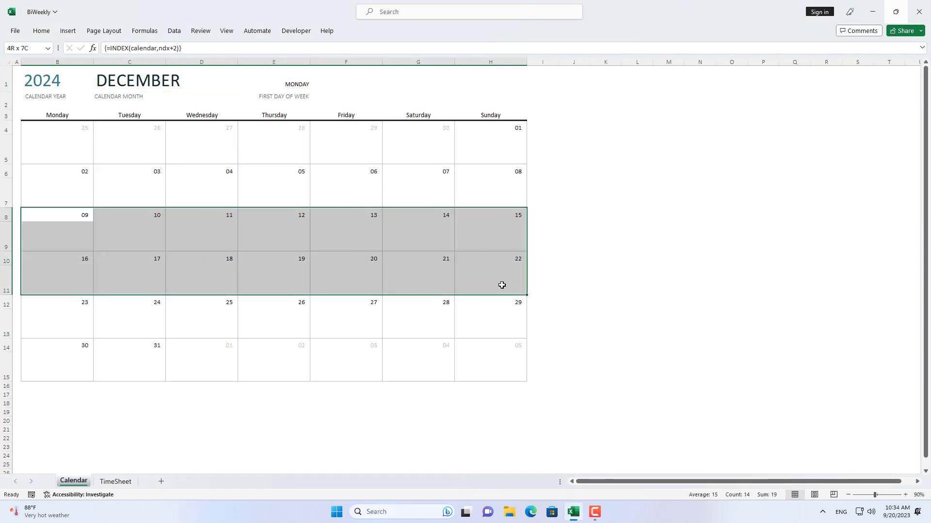
{"action": "left_click", "coordinate": [76, 218]}
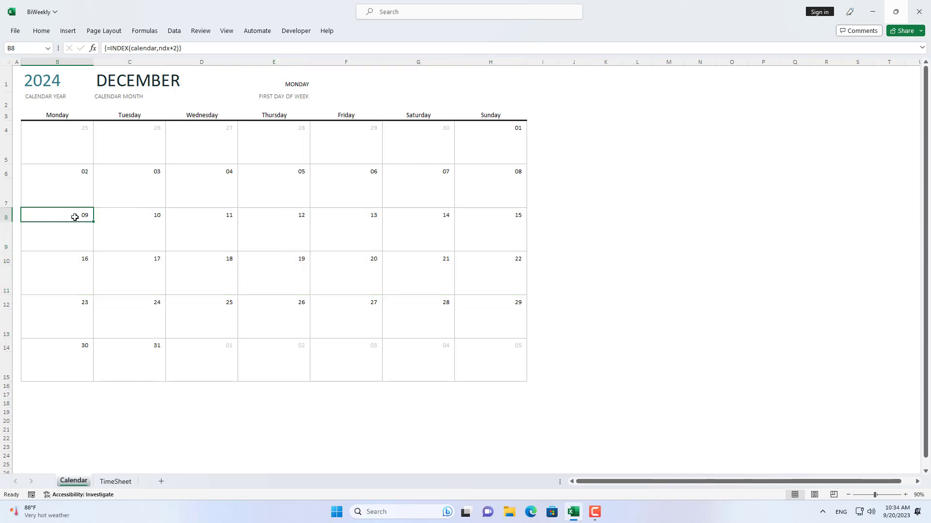
- Enter the pay period start date 12/9/2024 in G4 on the TimeSheet
{"action": "left_click", "coordinate": [117, 482]}
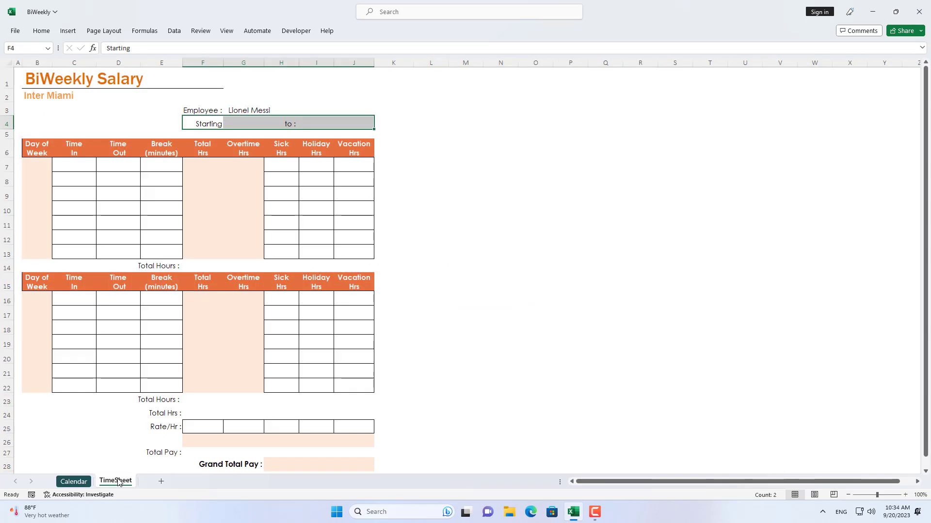
{"action": "left_click", "coordinate": [246, 123]}
{"action": "type", "text": "12/9/2024"}
{"action": "key", "text": "Tab"}
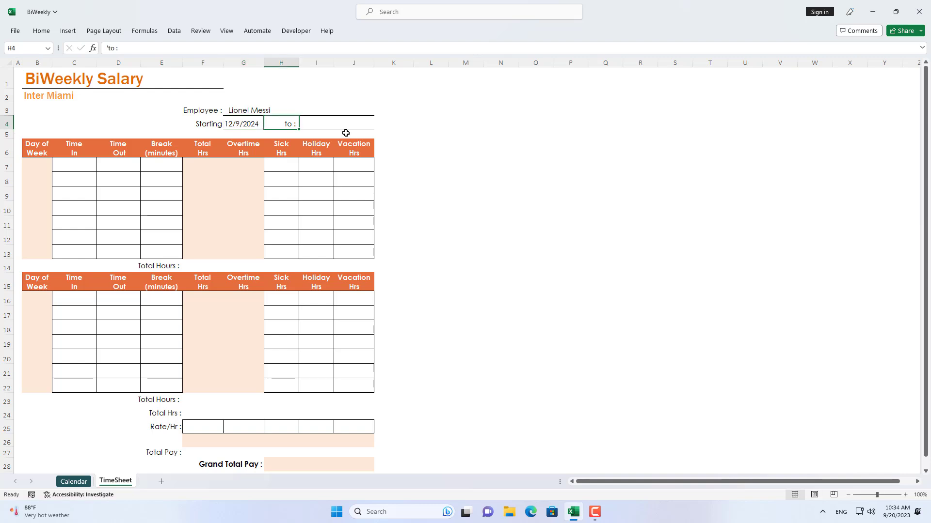
- Compute the end date in I4 as =G4+13, giving 12/22/2024
{"action": "left_click", "coordinate": [310, 122]}
{"action": "type", "text": "="}
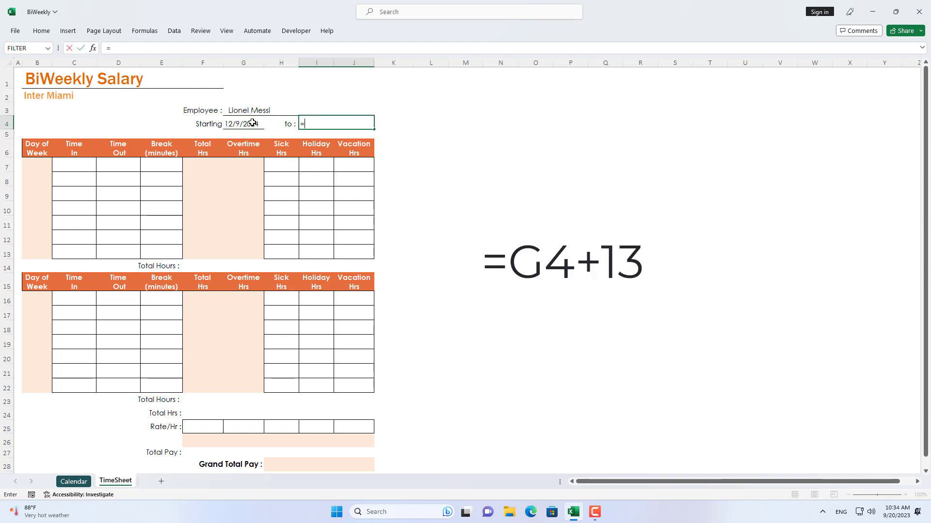
{"action": "left_click", "coordinate": [247, 123]}
{"action": "type", "text": "+1"}
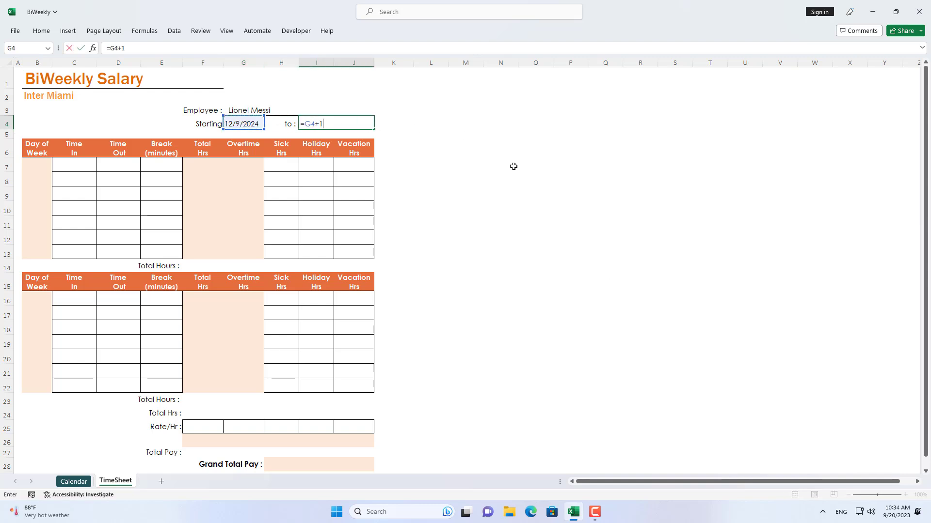
{"action": "type", "text": "3"}
{"action": "key", "text": "Return"}
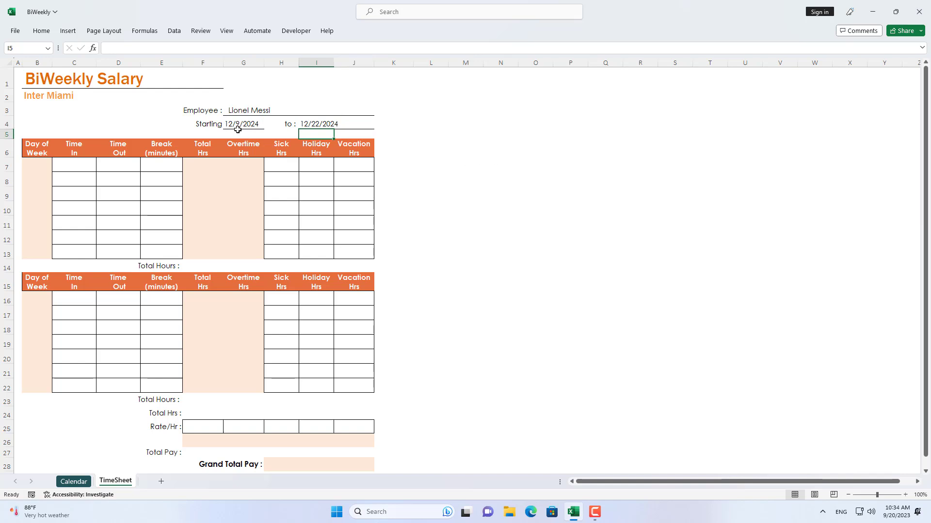
{"action": "left_click", "coordinate": [234, 127]}
{"action": "left_click", "coordinate": [309, 125]}
- Link week one's first Day of Week cell B7 to the start date G4
{"action": "left_click", "coordinate": [228, 124]}
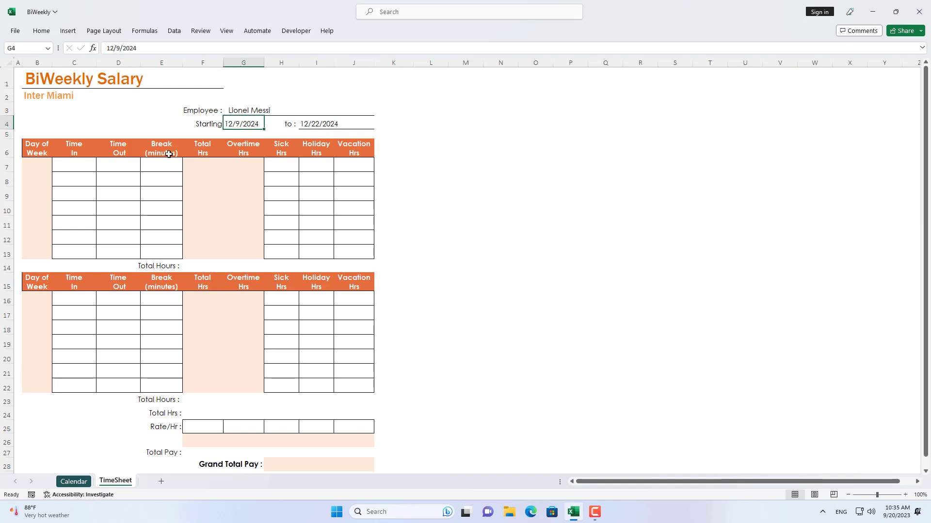
{"action": "left_click", "coordinate": [34, 168]}
{"action": "type", "text": "="}
{"action": "left_click", "coordinate": [235, 125]}
{"action": "key", "text": "Return"}
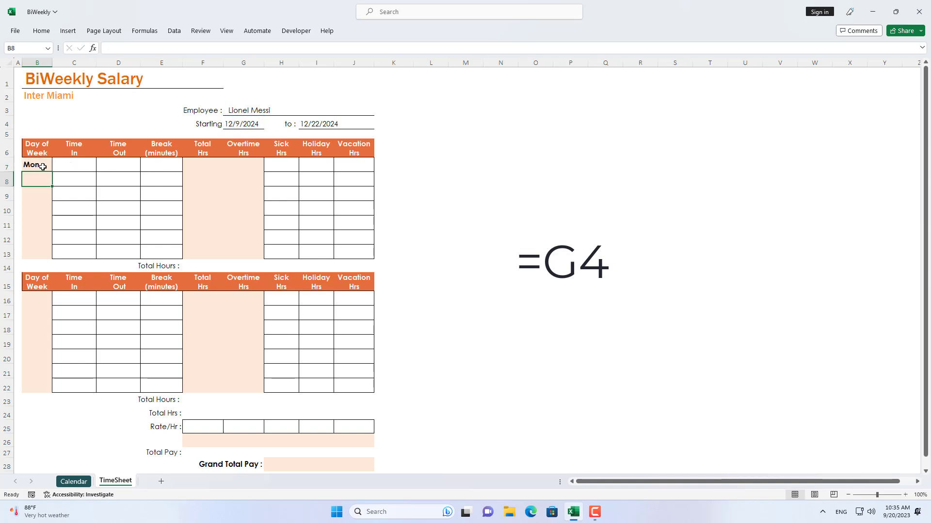
- Format B7 with the custom ddd code so it displays Mon
{"action": "left_click", "coordinate": [43, 167]}
{"action": "right_click", "coordinate": [43, 166]}
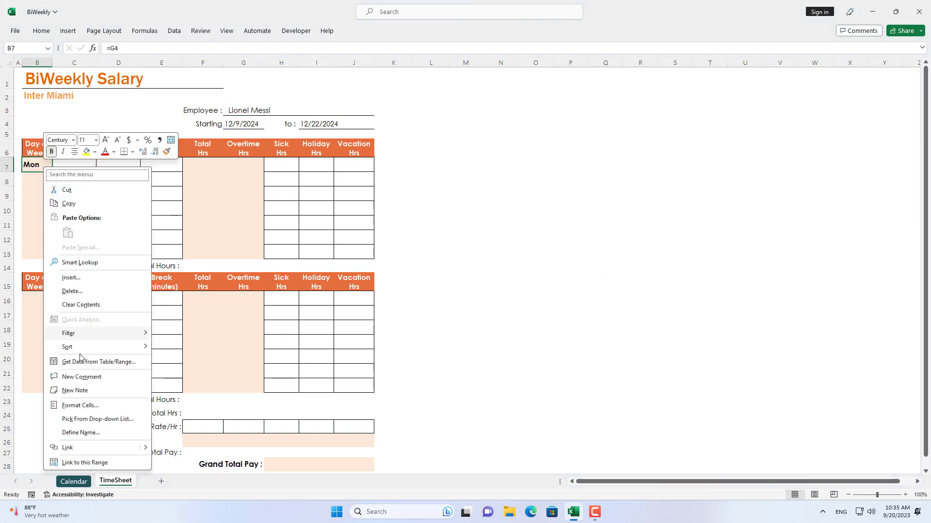
{"action": "left_click", "coordinate": [88, 406]}
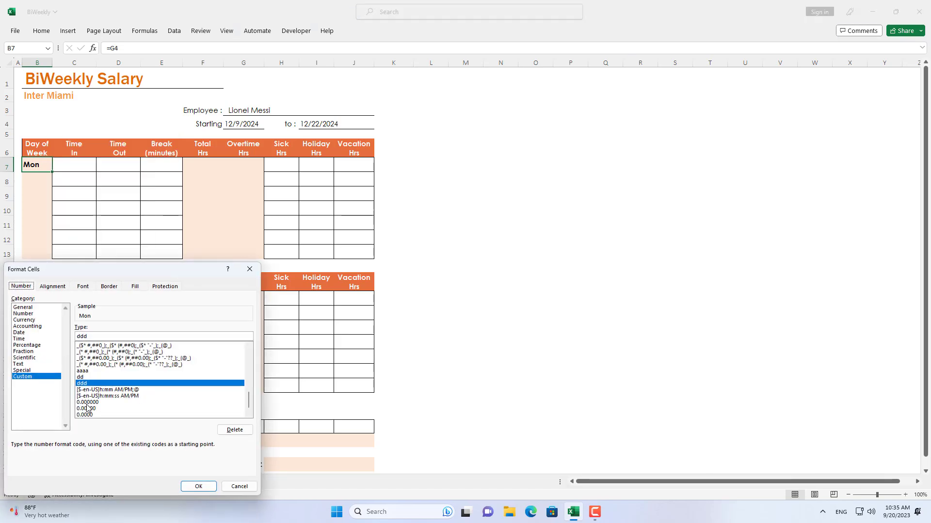
{"action": "mouse_move", "coordinate": [103, 269]}
{"action": "left_mouse_down"}
{"action": "mouse_move", "coordinate": [143, 260]}
{"action": "mouse_move", "coordinate": [377, 94]}
{"action": "left_mouse_up"}
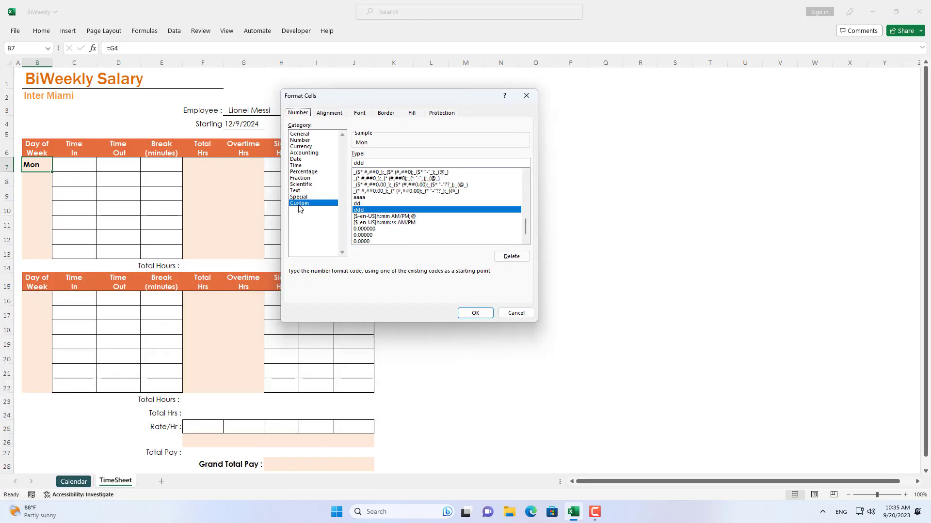
{"action": "left_click", "coordinate": [356, 210]}
{"action": "left_click", "coordinate": [359, 213]}
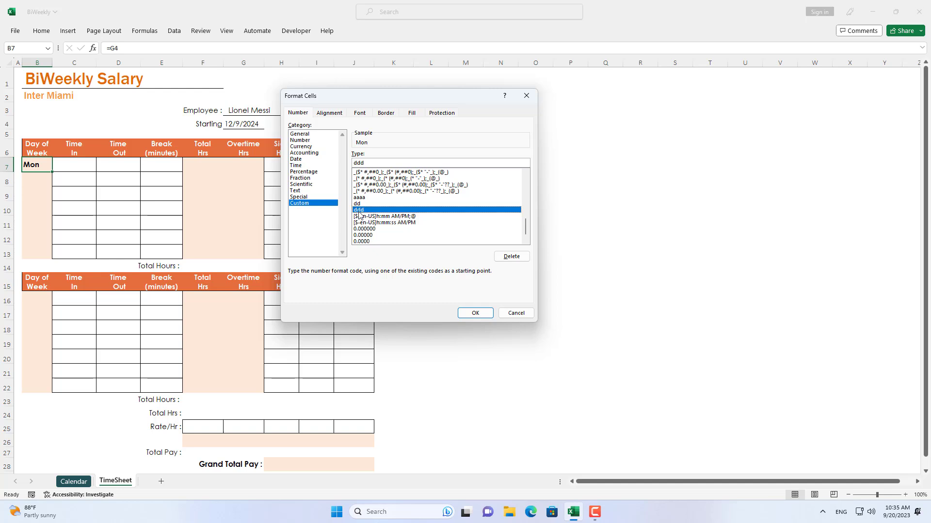
{"action": "left_click", "coordinate": [484, 316]}
- Enter =B7+1 in B8 so it shows Tue
{"action": "key", "text": "Return"}
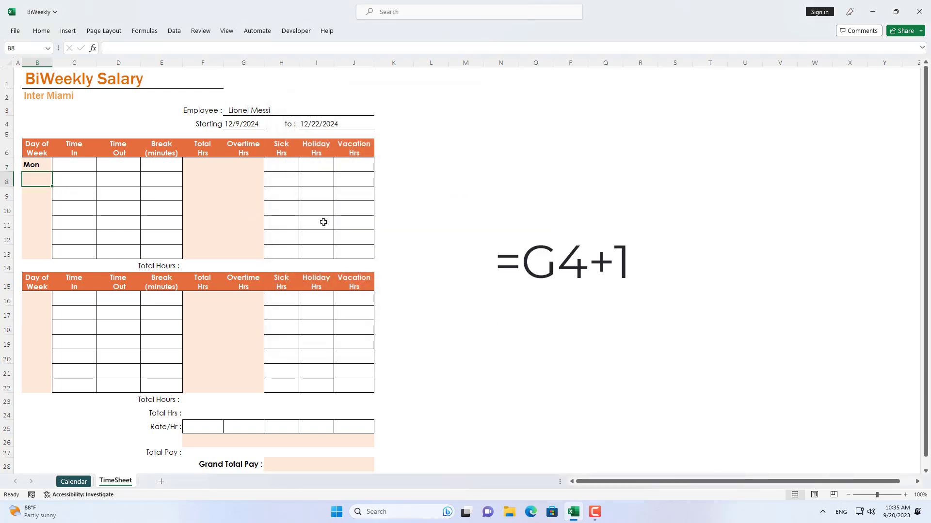
{"action": "type", "text": "="}
{"action": "left_click", "coordinate": [37, 165]}
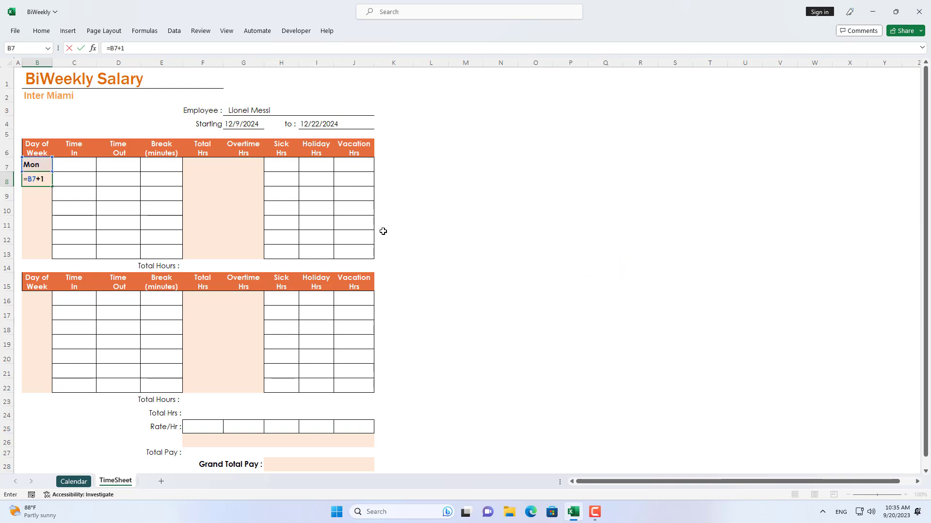
{"action": "key", "text": "Return"}
- Paste the next-day formula into B9:B13, filling Wed through Sun
{"action": "left_click", "coordinate": [42, 179]}
{"action": "right_click", "coordinate": [42, 179]}
{"action": "left_click", "coordinate": [80, 216]}
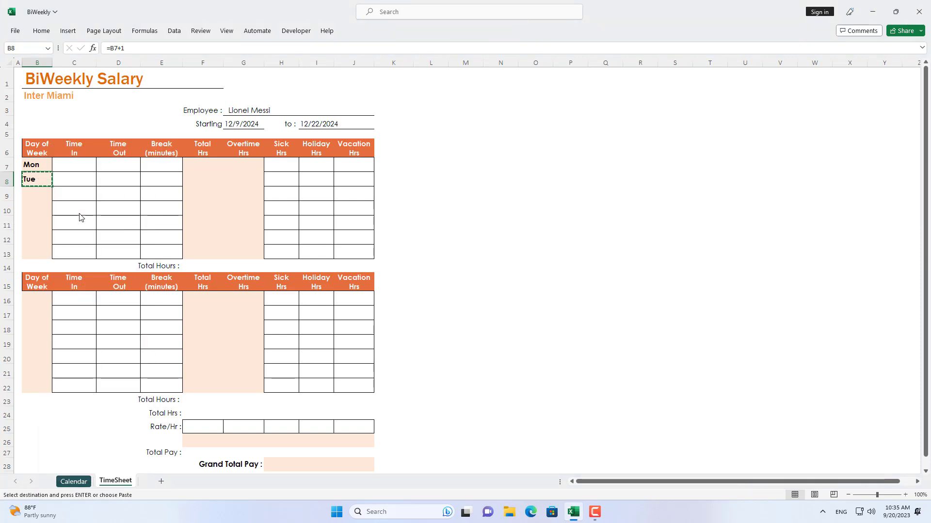
{"action": "left_click_drag", "start_coordinate": [46, 197], "coordinate": [37, 251]}
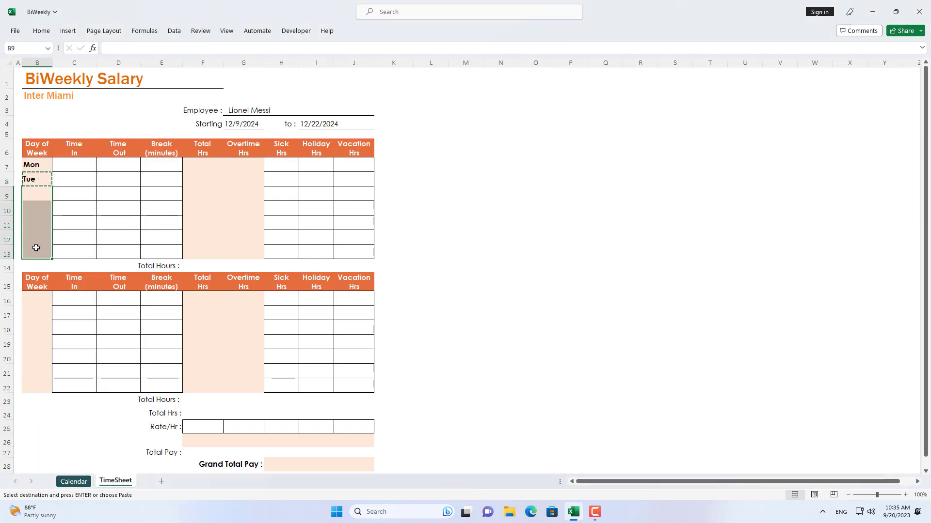
{"action": "right_click", "coordinate": [45, 195]}
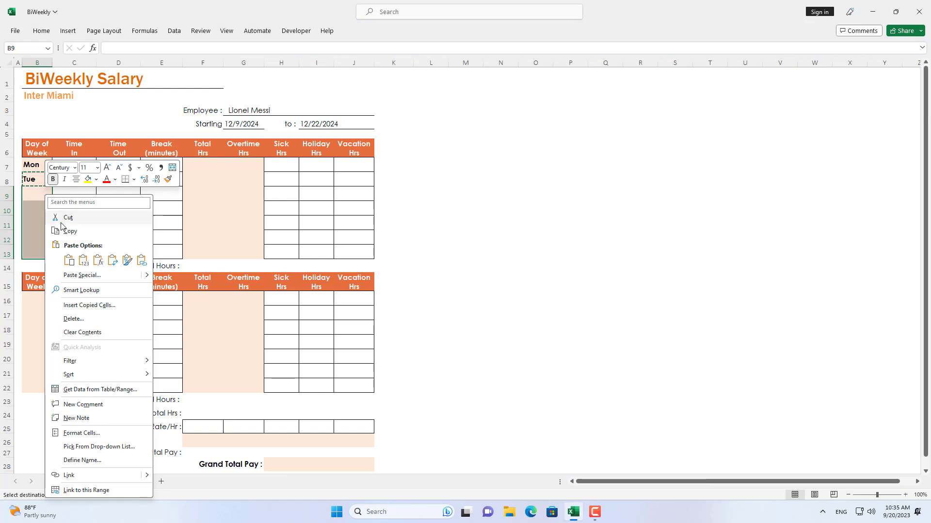
{"action": "mouse_move", "coordinate": [83, 275]}
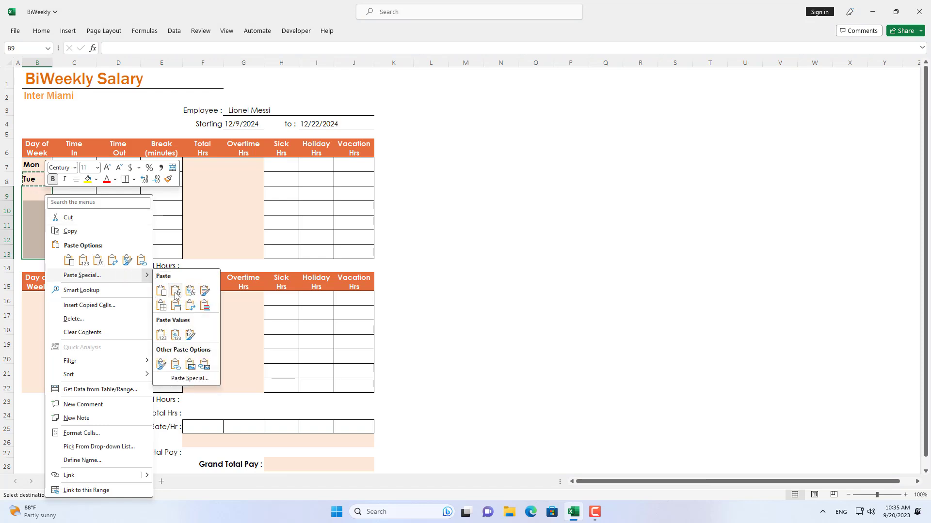
{"action": "left_click", "coordinate": [175, 294]}
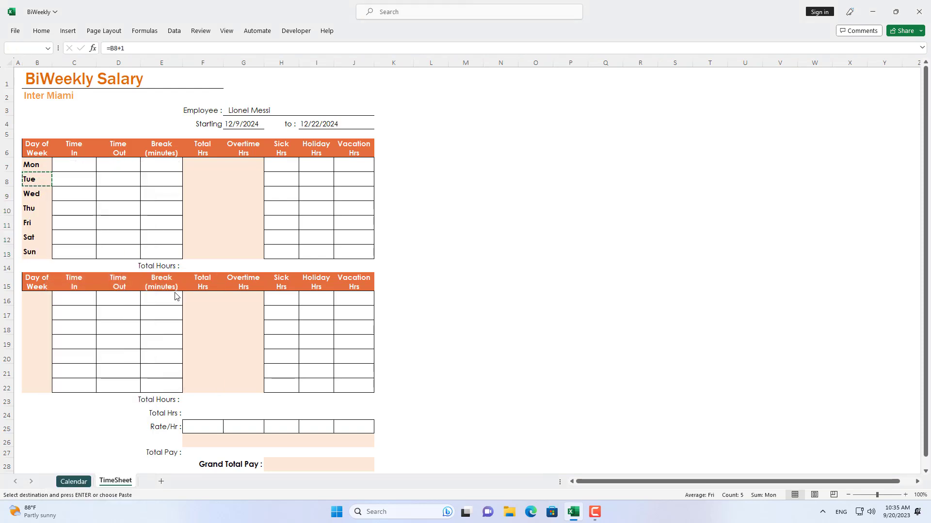
{"action": "left_click", "coordinate": [175, 293]}
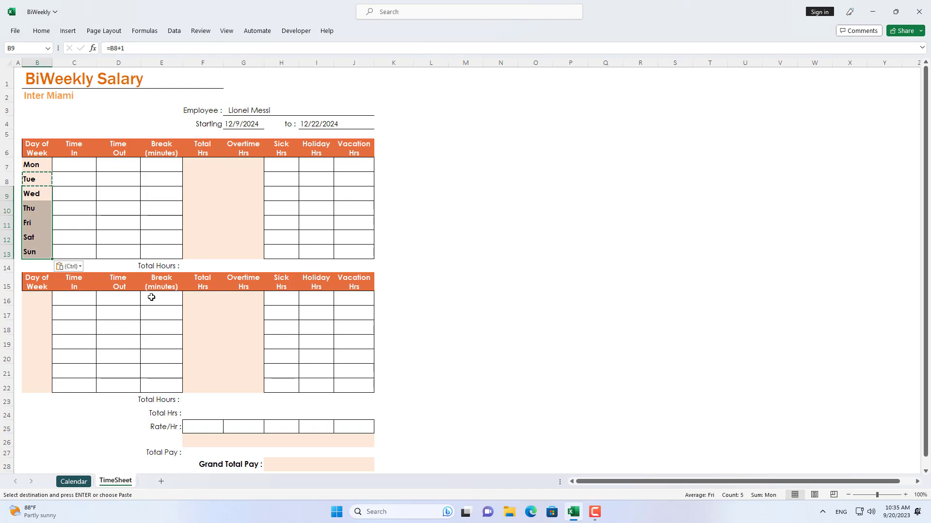
- Enter =B13+1 in B16 and =B16+1 in B17, giving week two's Mon and Tue
{"action": "left_click", "coordinate": [42, 299]}
{"action": "type", "text": "="}
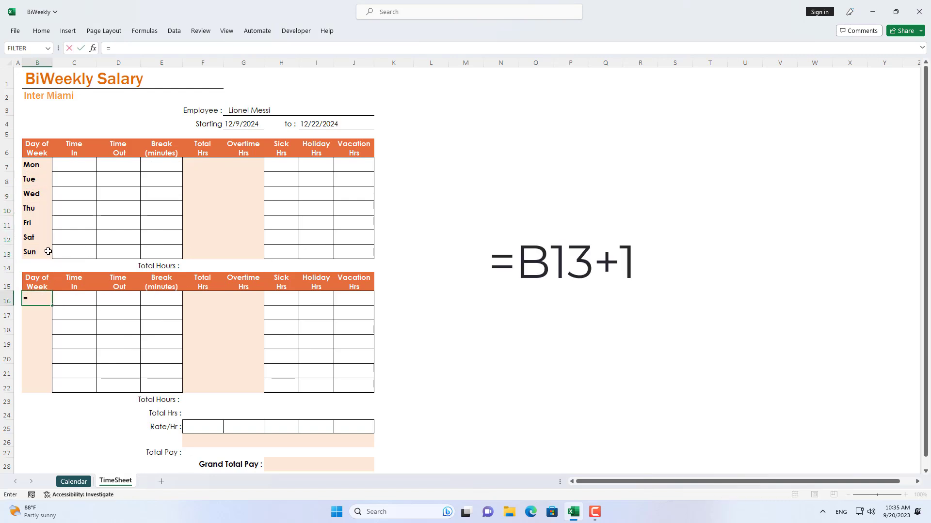
{"action": "left_click", "coordinate": [44, 252]}
{"action": "type", "text": "+1"}
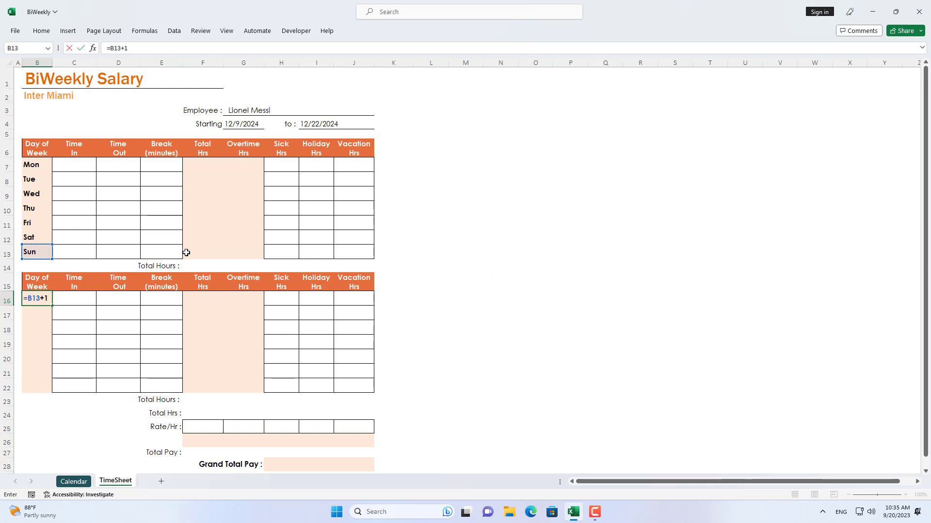
{"action": "key", "text": "Return"}
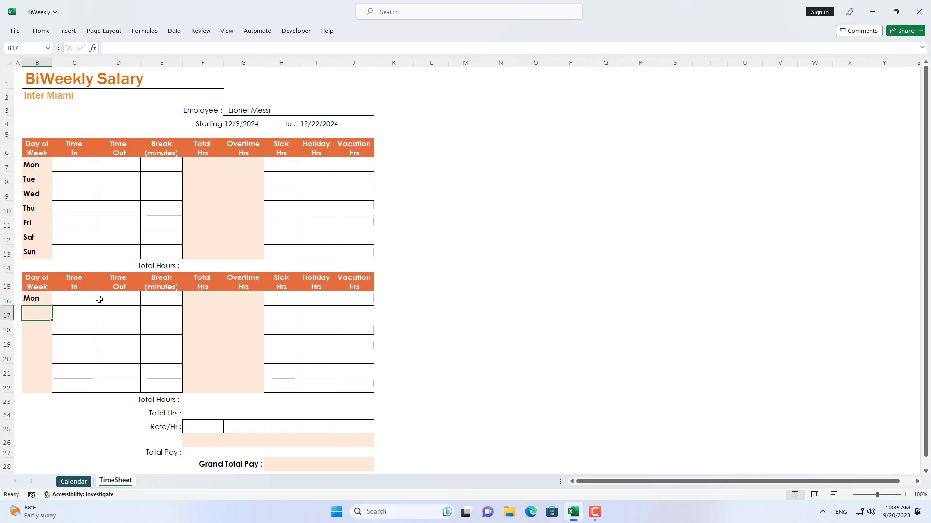
{"action": "type", "text": "="}
{"action": "left_click", "coordinate": [44, 296]}
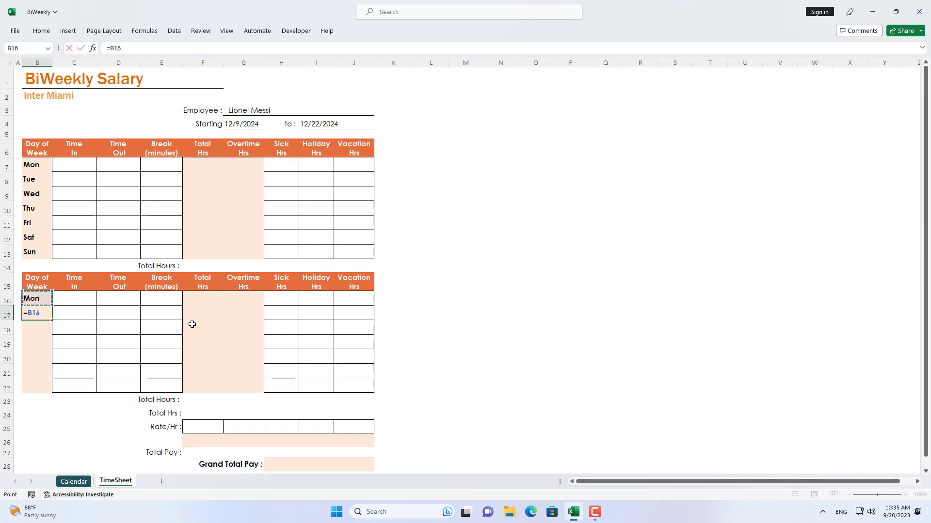
{"action": "key", "text": "Return"}
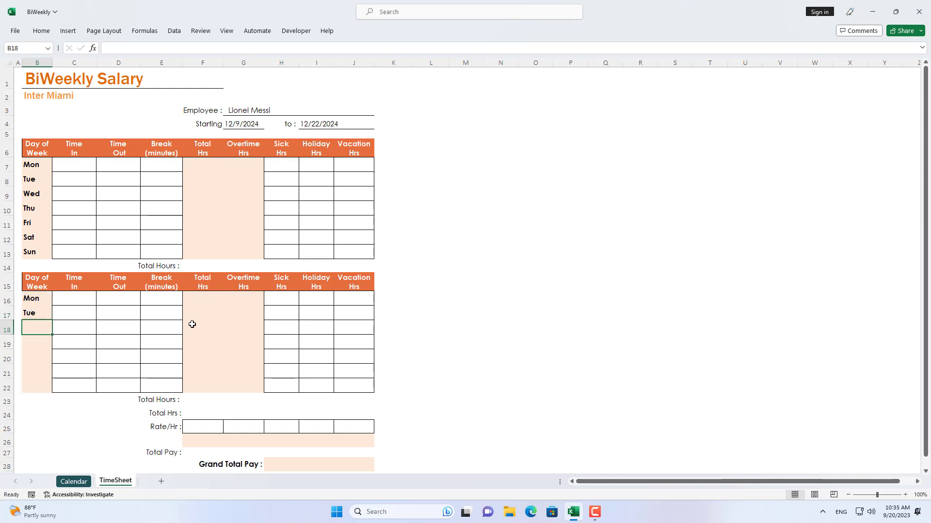
- Paste the next-day formula into B18:B22 and review both weeks' day names
{"action": "right_click", "coordinate": [41, 315]}
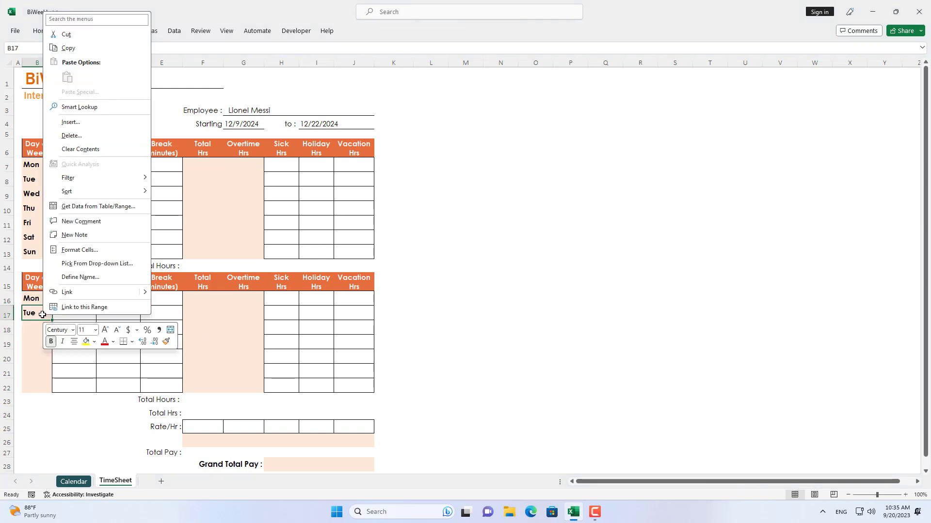
{"action": "left_click", "coordinate": [68, 48]}
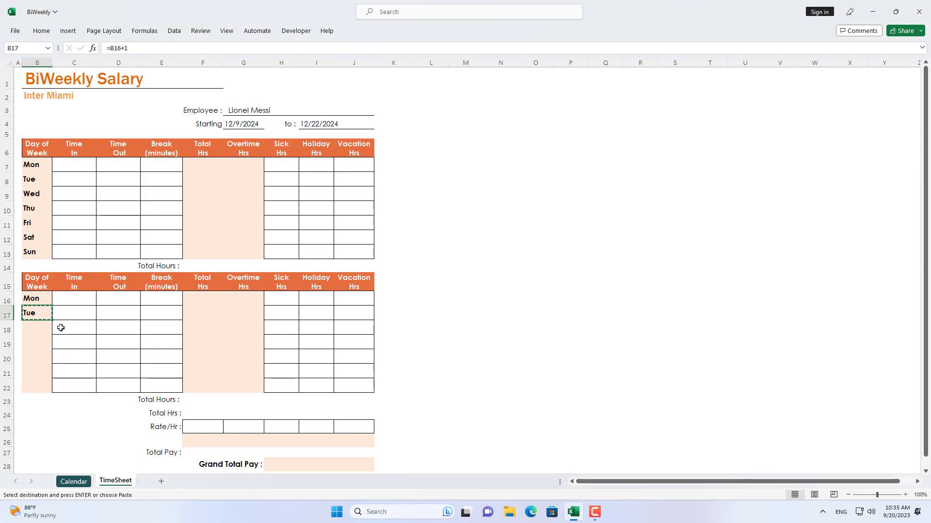
{"action": "left_click_drag", "start_coordinate": [41, 329], "coordinate": [49, 386]}
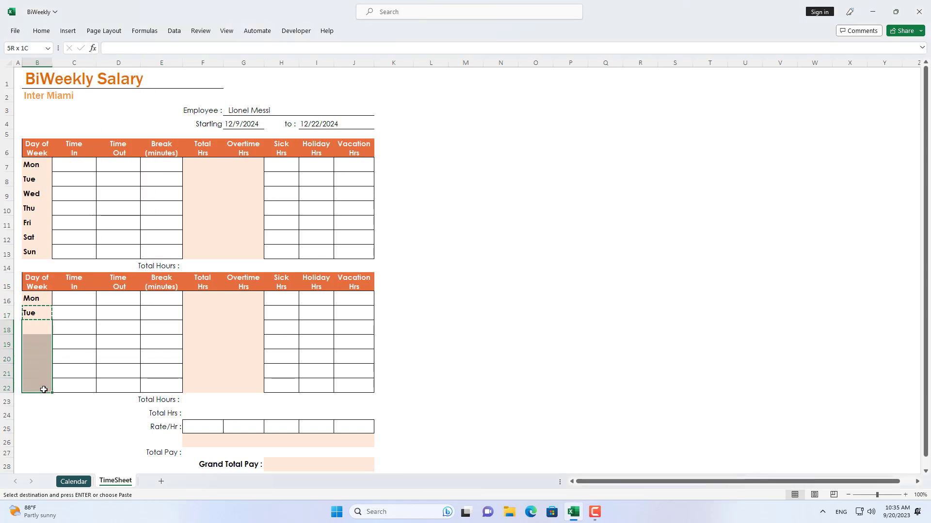
{"action": "right_click", "coordinate": [47, 327]}
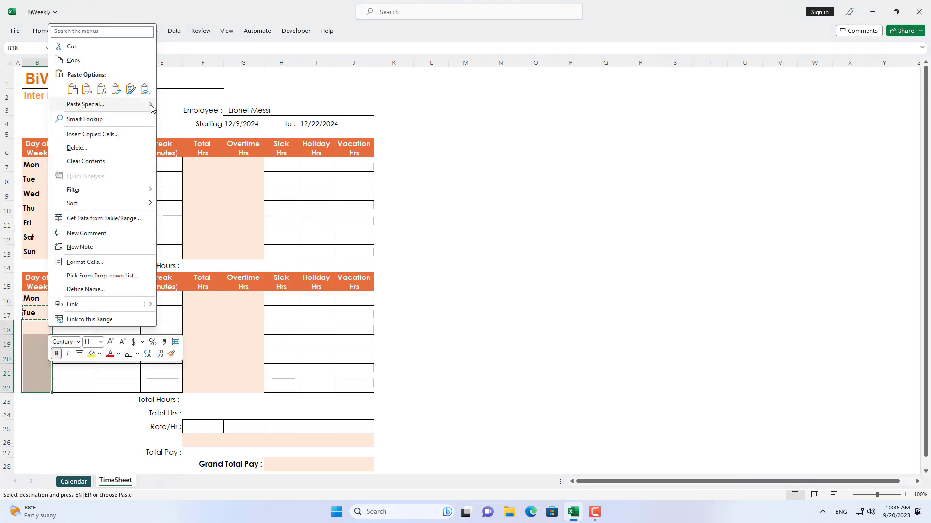
{"action": "mouse_move", "coordinate": [103, 104]}
{"action": "left_click", "coordinate": [180, 123]}
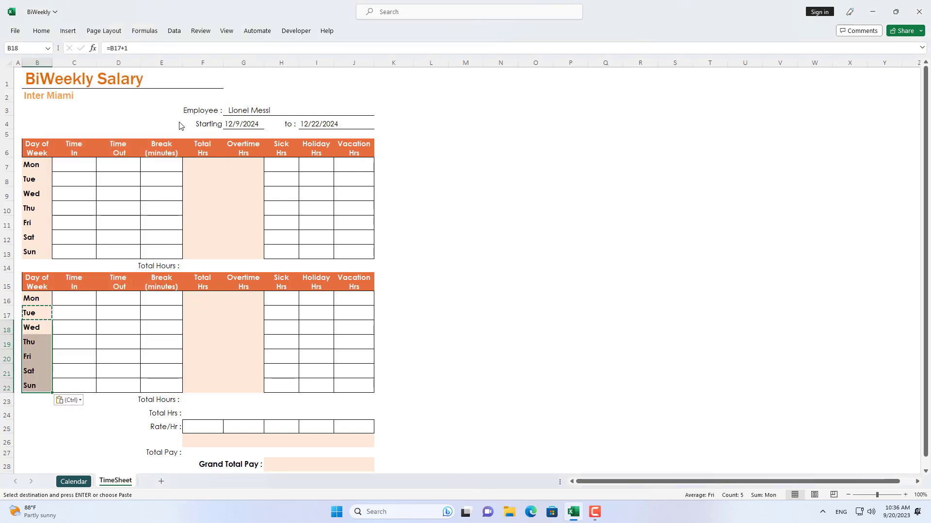
{"action": "left_click_drag", "start_coordinate": [42, 165], "coordinate": [31, 256]}
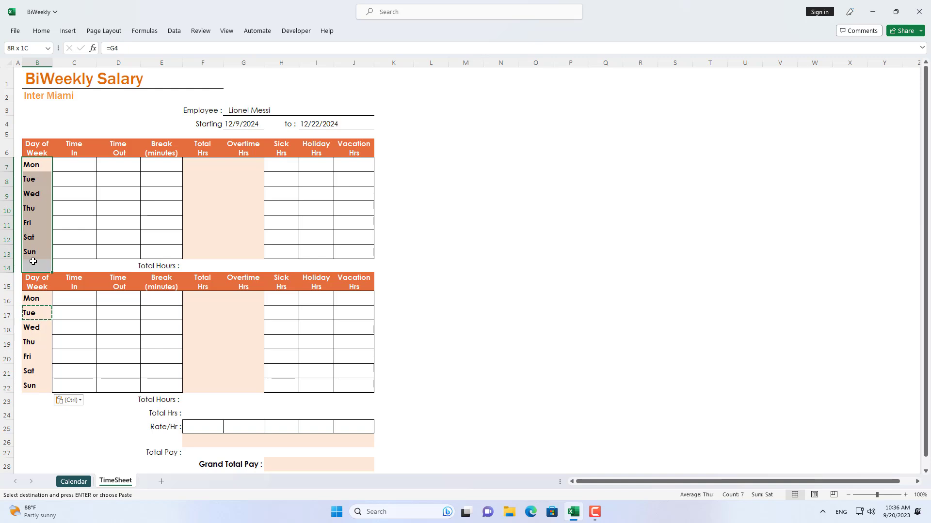
{"action": "left_click_drag", "start_coordinate": [32, 298], "coordinate": [29, 386]}
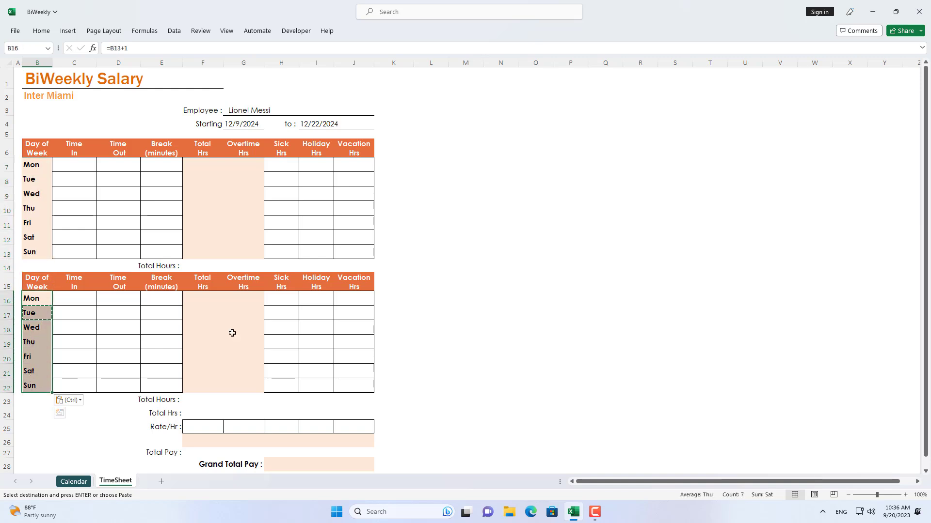
{"action": "key", "text": "Escape"}
- Enter Monday's 8:00 AM to 5:00 PM times and total hours as =(D7-C7)*24
{"action": "left_click", "coordinate": [96, 171]}
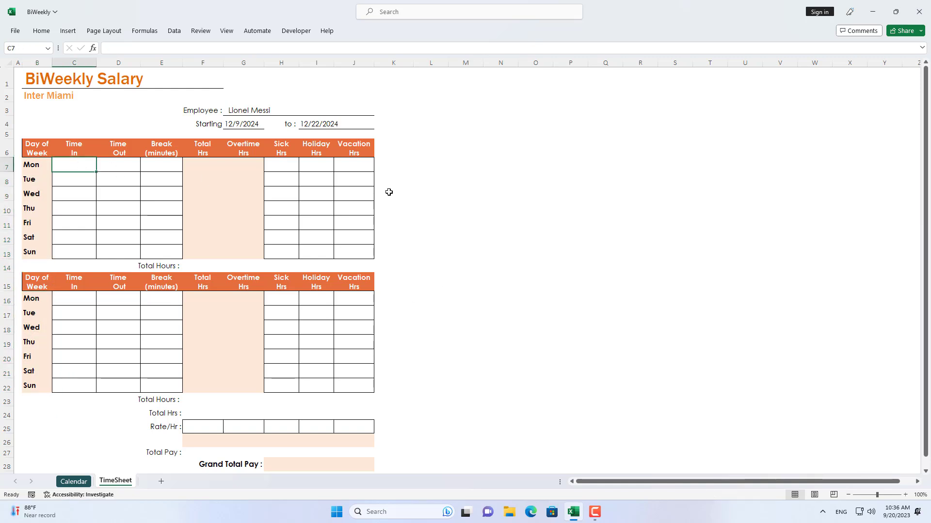
{"action": "type", "text": "8:00 AM"}
{"action": "key", "text": "Tab"}
{"action": "type", "text": "5:00 PM"}
{"action": "key", "text": "Tab"}
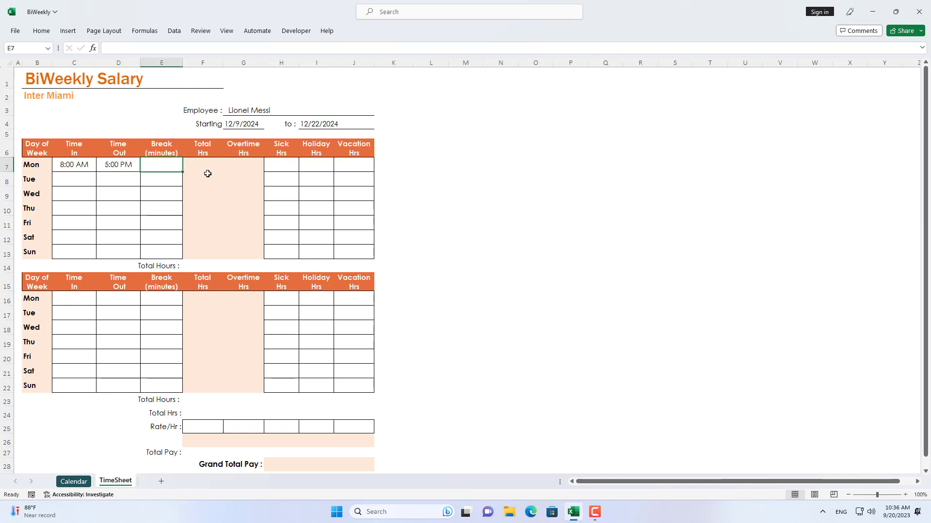
{"action": "left_click", "coordinate": [205, 165]}
{"action": "type", "text": "="}
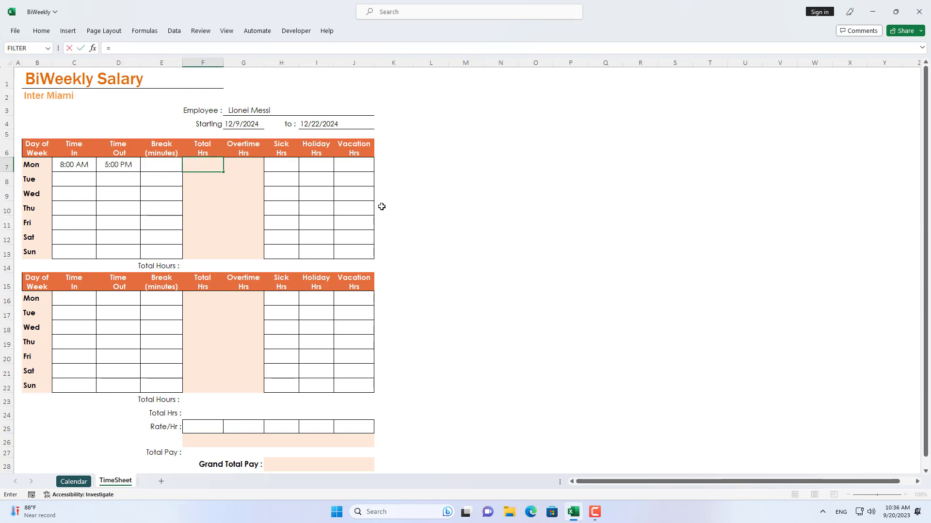
{"action": "type", "text": "("}
{"action": "left_click", "coordinate": [125, 165]}
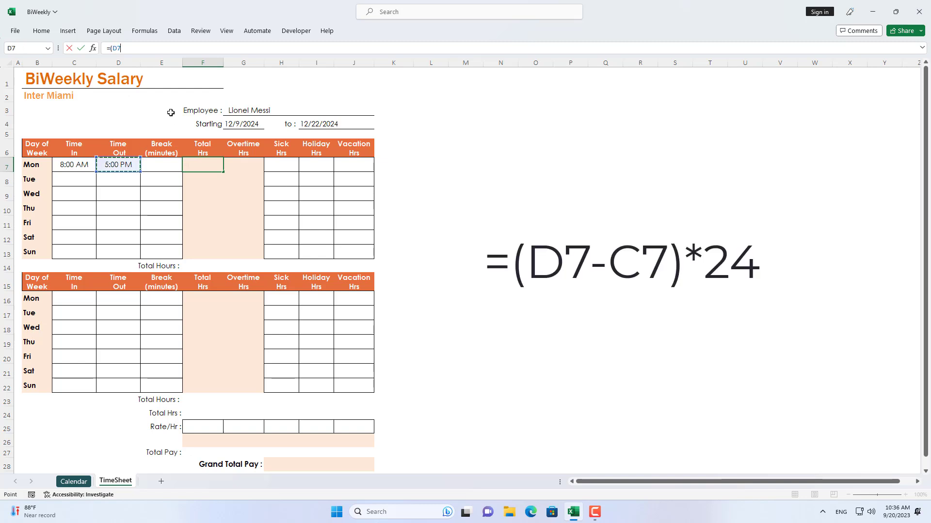
{"action": "type", "text": "-"}
{"action": "left_click", "coordinate": [73, 165]}
{"action": "type", "text": ")*24"}
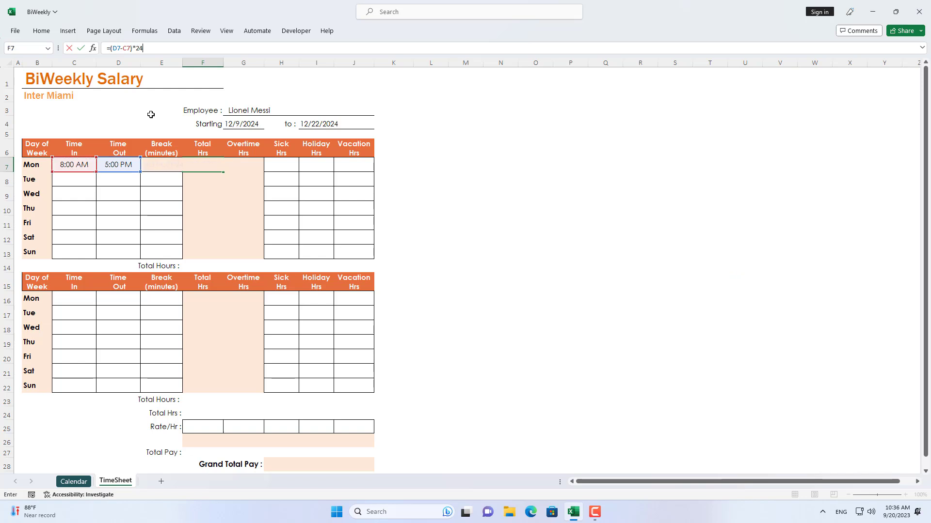
{"action": "key", "text": "Return"}
{"action": "left_click", "coordinate": [205, 165]}
- Add the 15-minute break and revise the formula to =(D7-C7)*24-E7/60, giving 8.75
{"action": "left_click", "coordinate": [162, 166]}
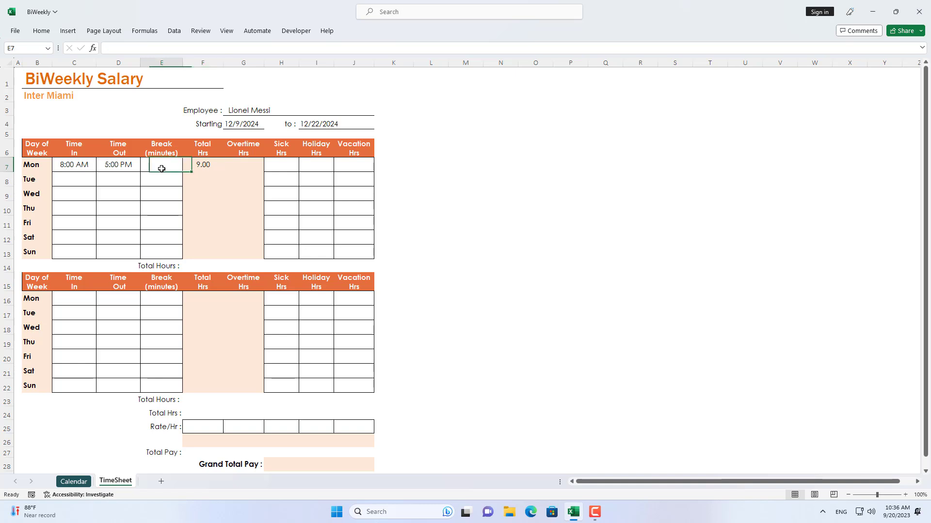
{"action": "type", "text": "15"}
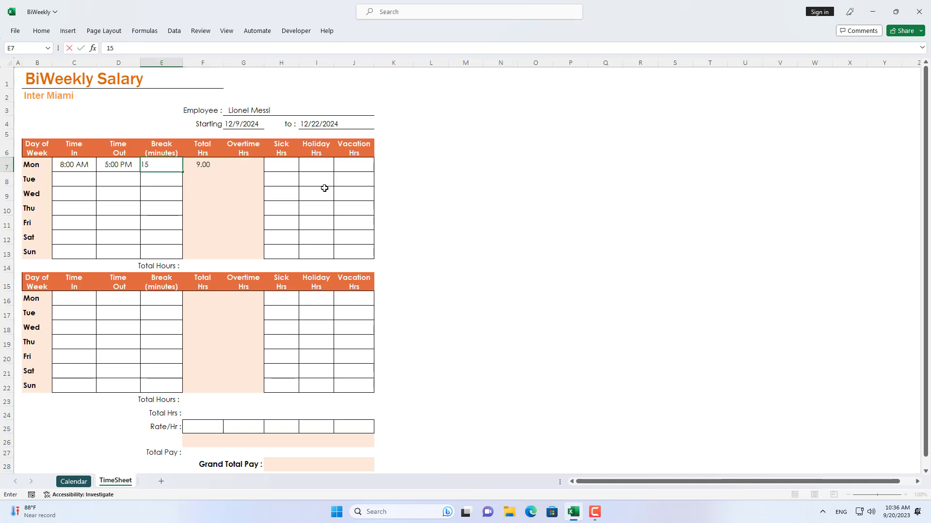
{"action": "left_click", "coordinate": [208, 164]}
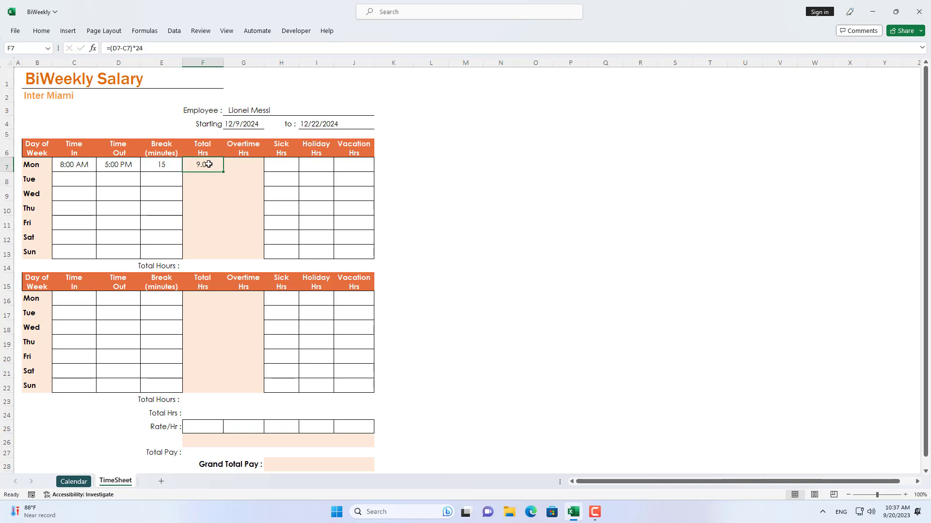
{"action": "left_click", "coordinate": [176, 49]}
{"action": "type", "text": "-"}
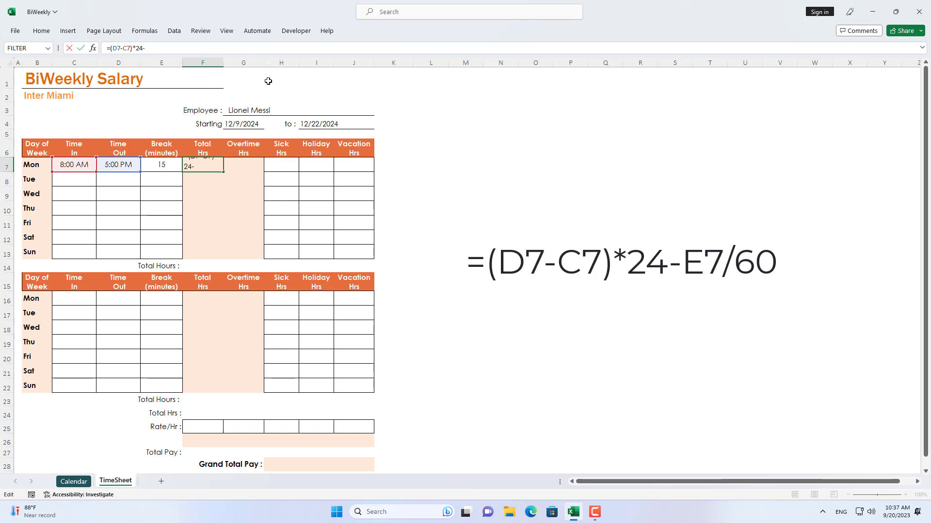
{"action": "left_click", "coordinate": [164, 161]}
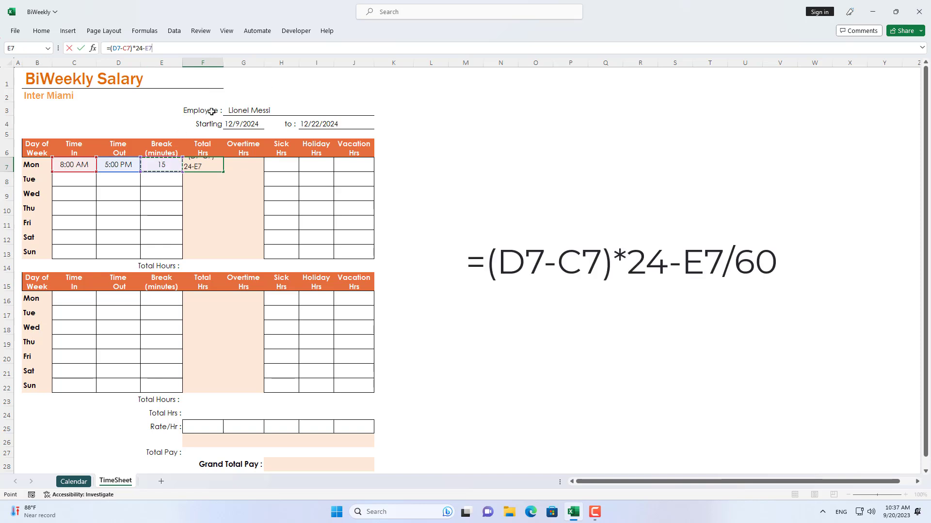
{"action": "type", "text": "/6"}
{"action": "type", "text": "0"}
{"action": "key", "text": "Return"}
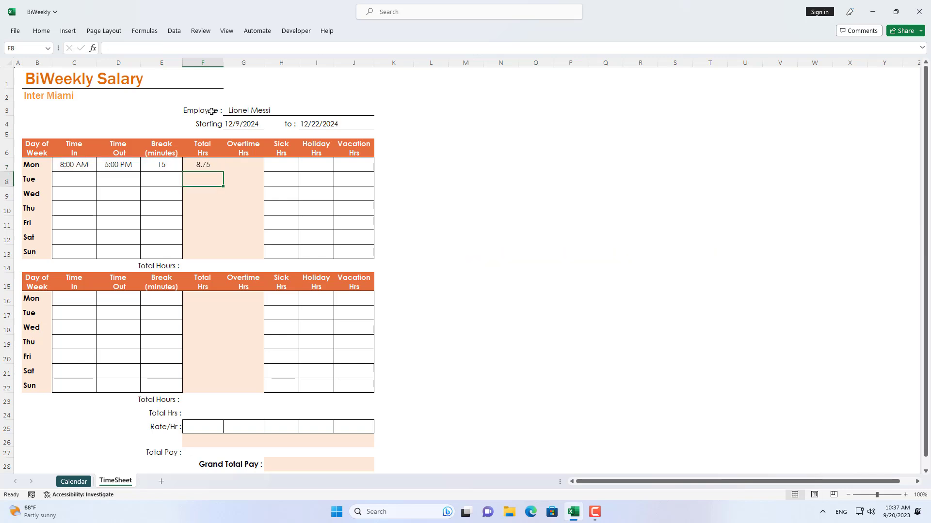
{"action": "left_click", "coordinate": [213, 167]}
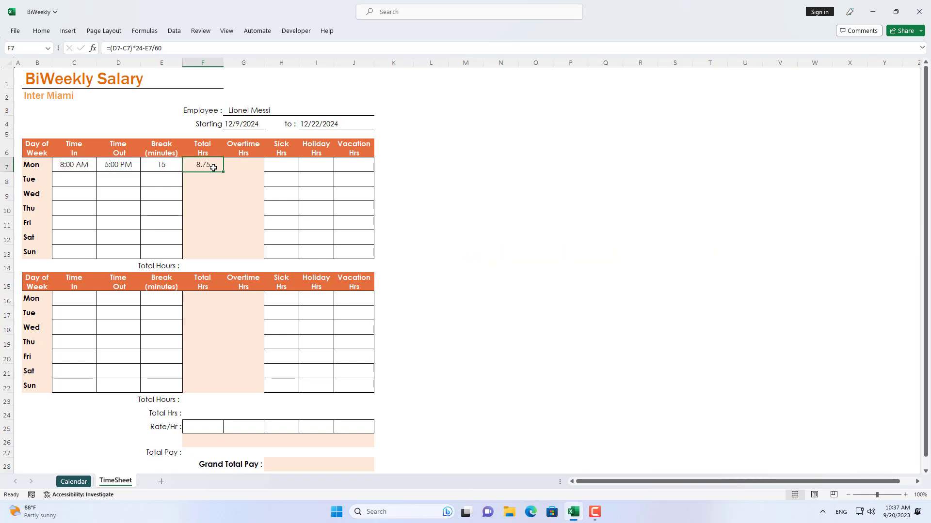
- Review Monday's entries and the Tuesday to Friday times and breaks
{"action": "left_click_drag", "start_coordinate": [73, 167], "coordinate": [113, 168]}
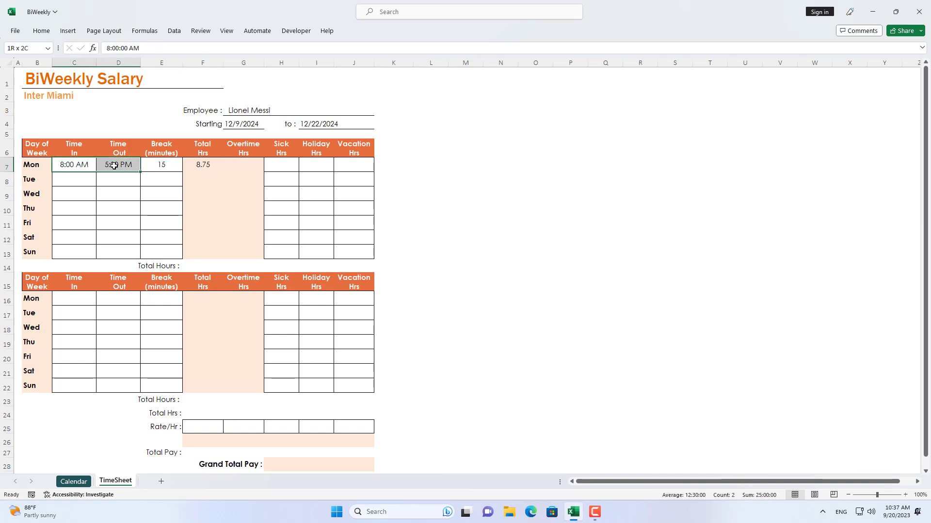
{"action": "left_click", "coordinate": [167, 164]}
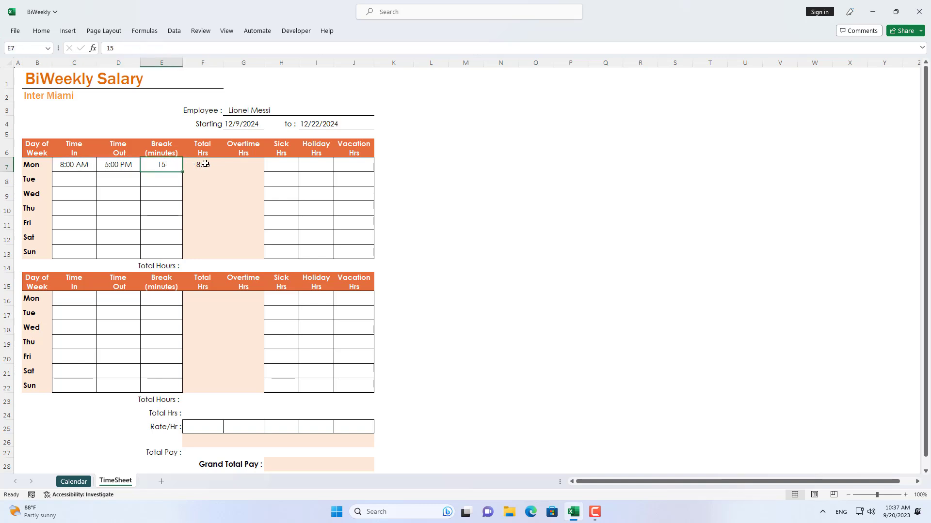
{"action": "left_click", "coordinate": [204, 165]}
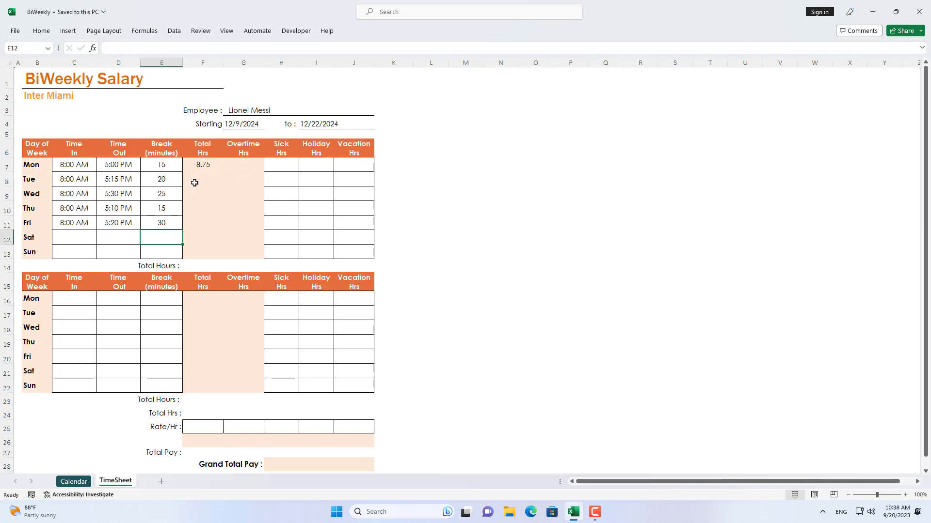
{"action": "left_click_drag", "start_coordinate": [73, 179], "coordinate": [157, 223]}
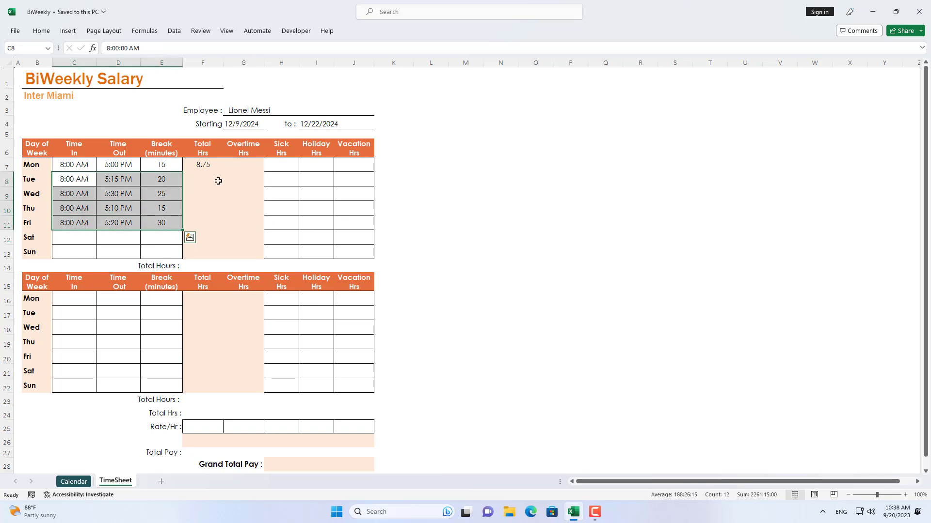
{"action": "left_click", "coordinate": [206, 165]}
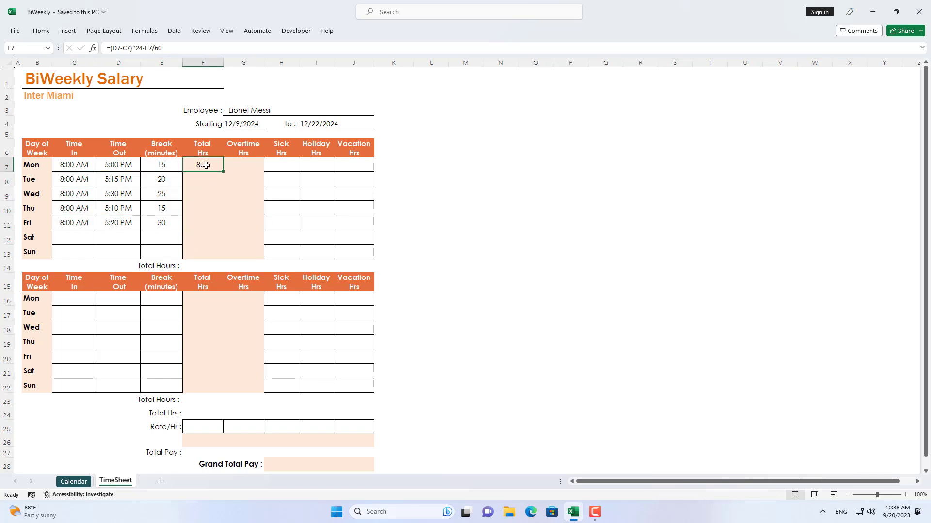
- Paste Monday's total hours formula into F8:F13, giving 8.92, 9.08, 8.92 and 8.83
{"action": "right_click", "coordinate": [205, 164]}
{"action": "left_click", "coordinate": [238, 202]}
{"action": "left_click_drag", "start_coordinate": [205, 178], "coordinate": [203, 251]}
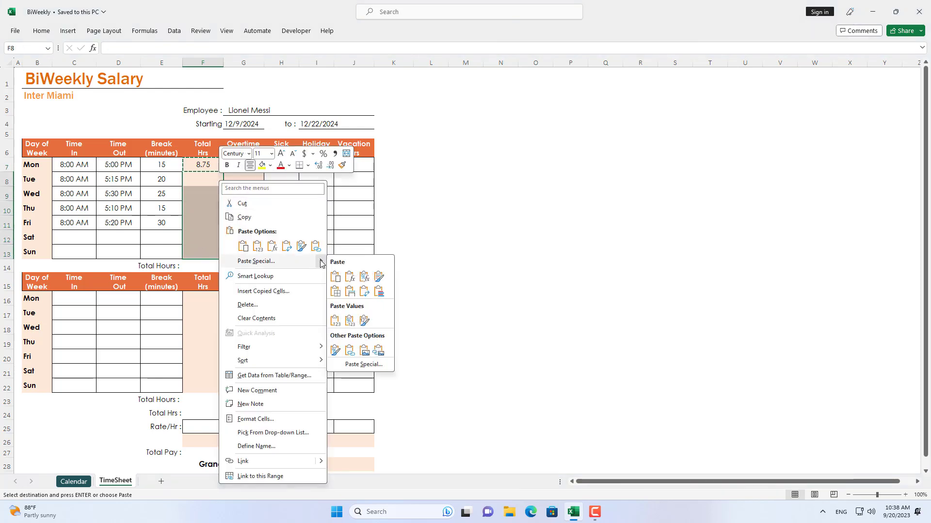
{"action": "left_click", "coordinate": [349, 278]}
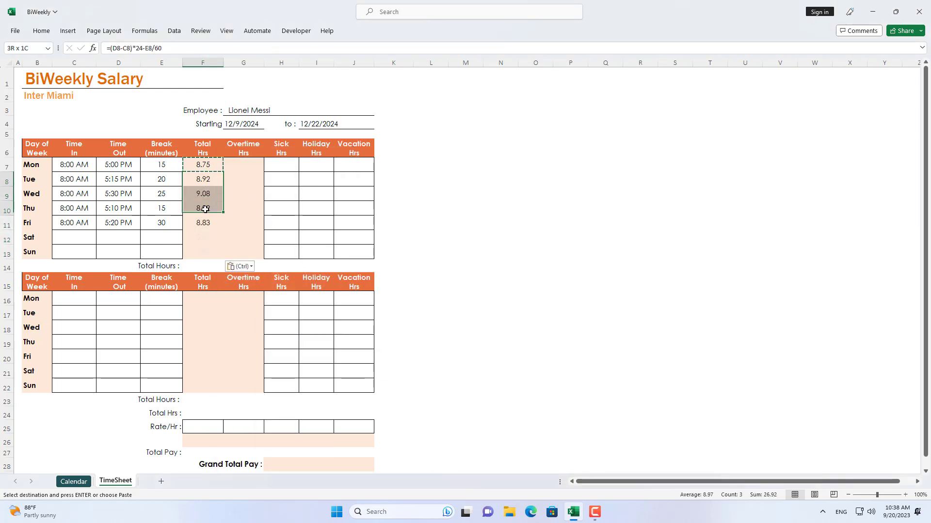
{"action": "left_click_drag", "start_coordinate": [204, 180], "coordinate": [206, 218]}
{"action": "key", "text": "Escape"}
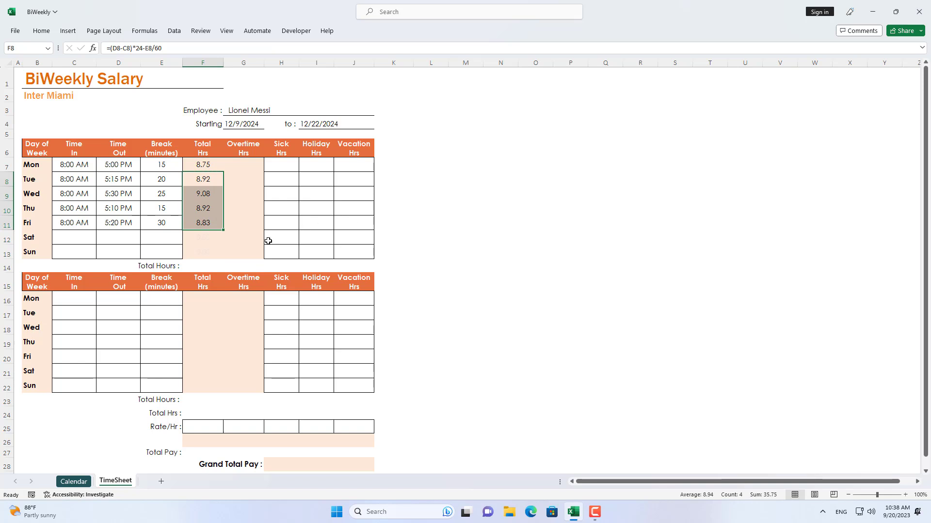
{"action": "left_click", "coordinate": [162, 264]}
- Sum week one's daily hours in F14 as =SUM(F7:F13), totaling 44.50
{"action": "left_click", "coordinate": [201, 267]}
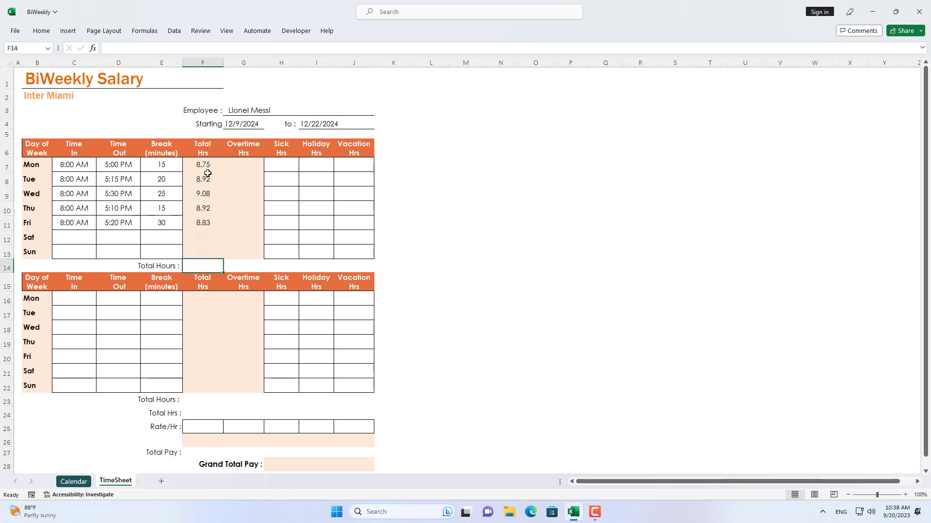
{"action": "type", "text": "=S"}
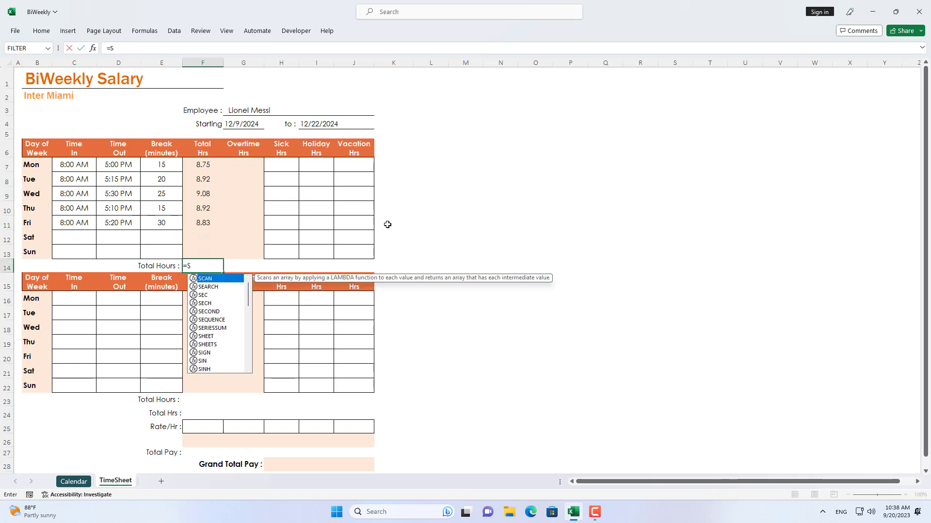
{"action": "type", "text": "UM("}
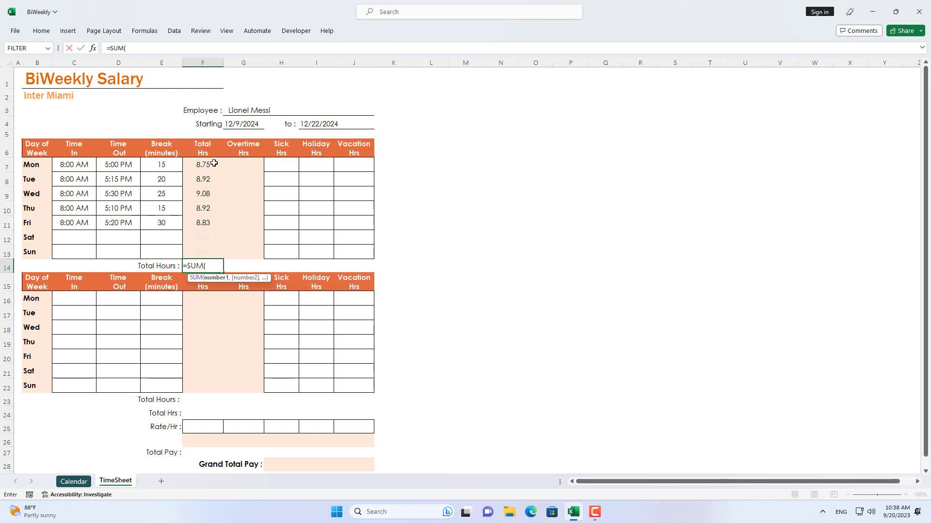
{"action": "left_click_drag", "start_coordinate": [208, 165], "coordinate": [207, 254]}
{"action": "key", "text": "Return"}
{"action": "left_click", "coordinate": [201, 266]}
- Compute week one's overtime in G14 as =F14-40, giving 4.50
{"action": "left_click", "coordinate": [246, 149]}
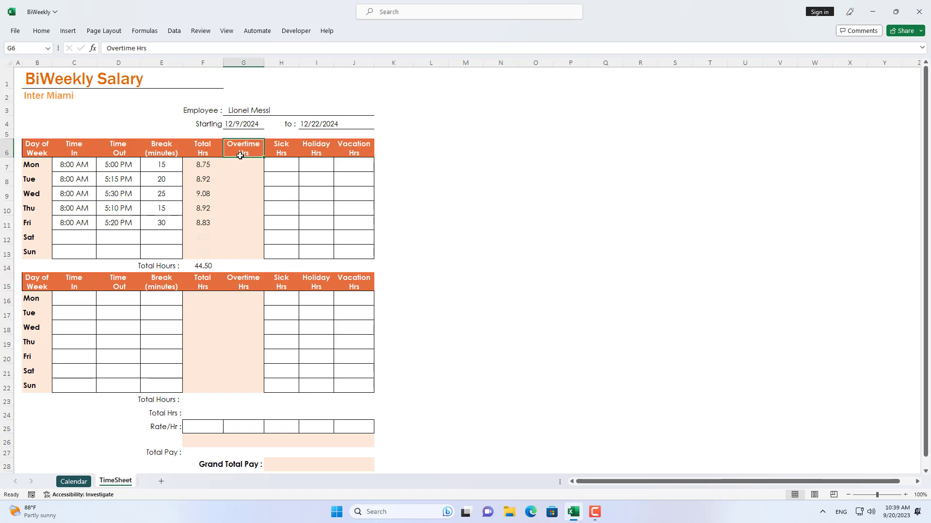
{"action": "left_click", "coordinate": [248, 267]}
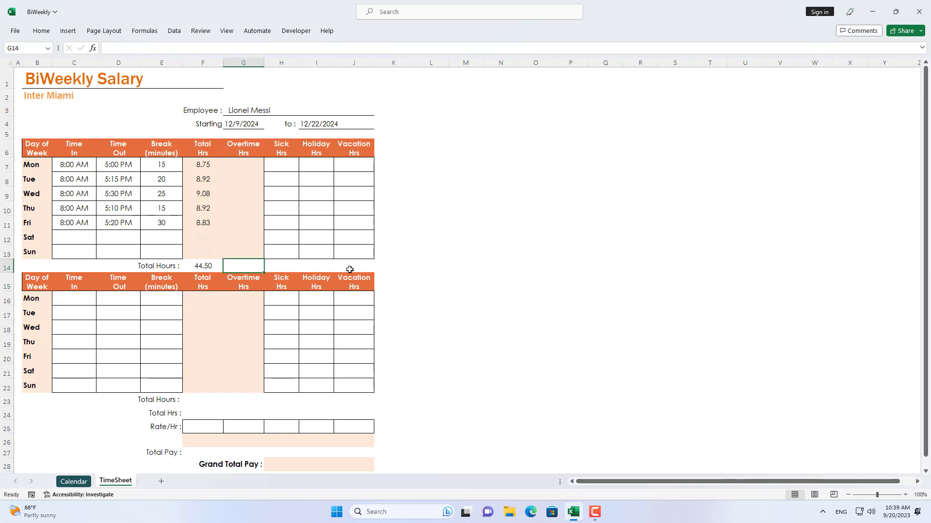
{"action": "type", "text": "="}
{"action": "left_click", "coordinate": [197, 268]}
{"action": "type", "text": "-40"}
{"action": "key", "text": "Return"}
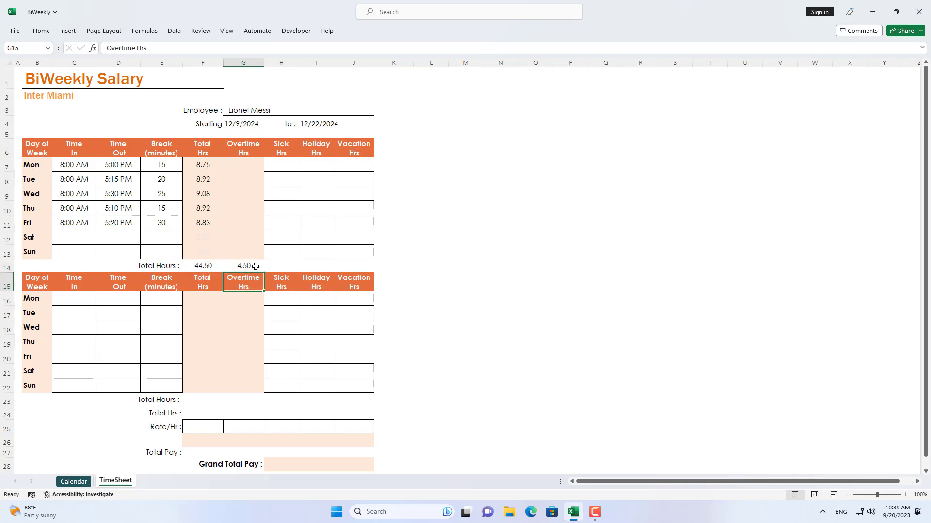
{"action": "left_click", "coordinate": [256, 268]}
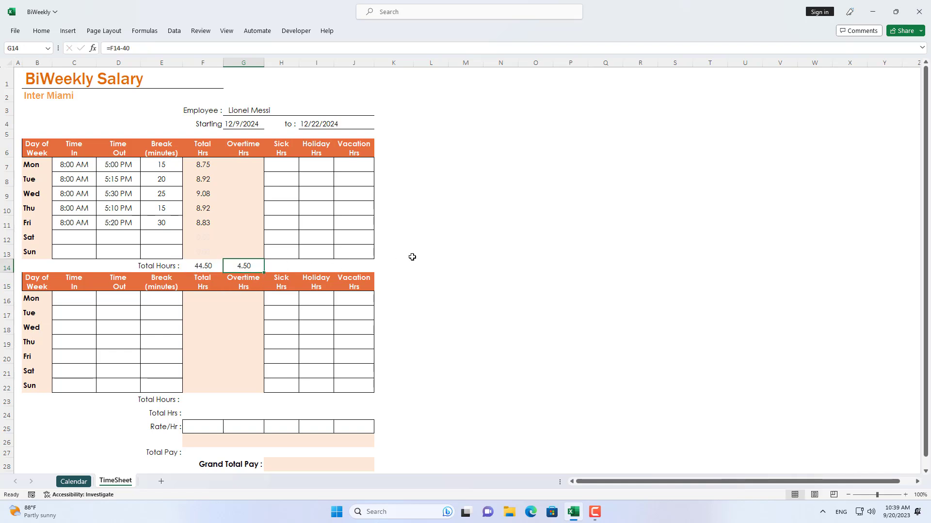
{"action": "left_click", "coordinate": [208, 267]}
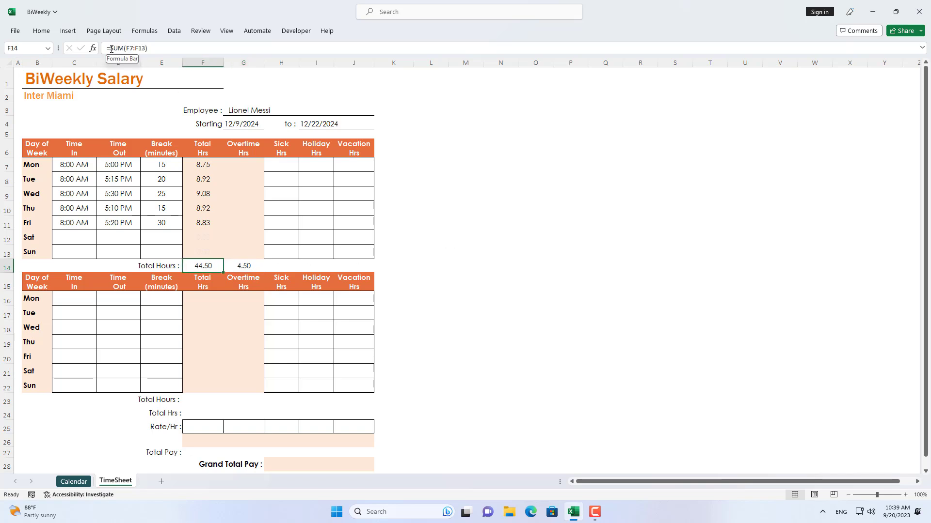
- Cap F14 at 40 with =IF(SUM(F7:F13)>40,40,SUM(F7:F13))
{"action": "left_click_drag", "start_coordinate": [110, 48], "coordinate": [215, 49]}
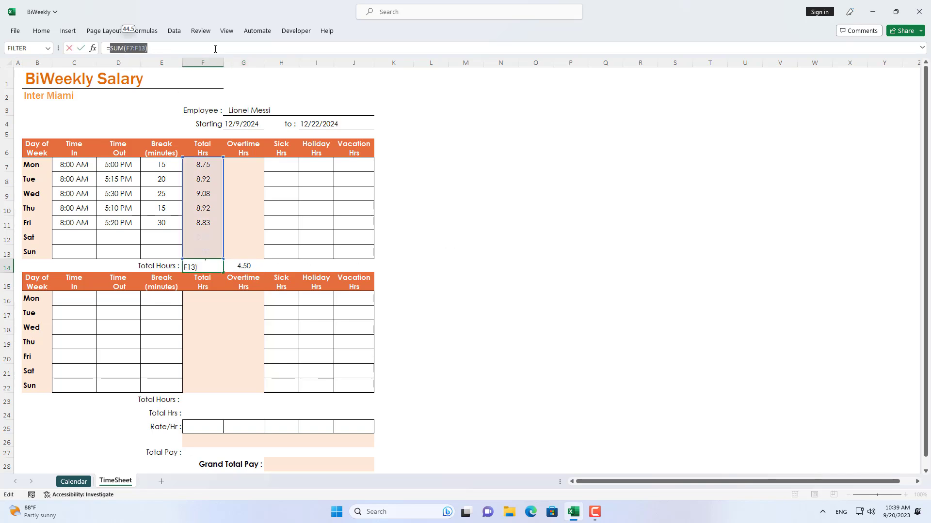
{"action": "key", "text": "Left"}
{"action": "type", "text": "IF("}
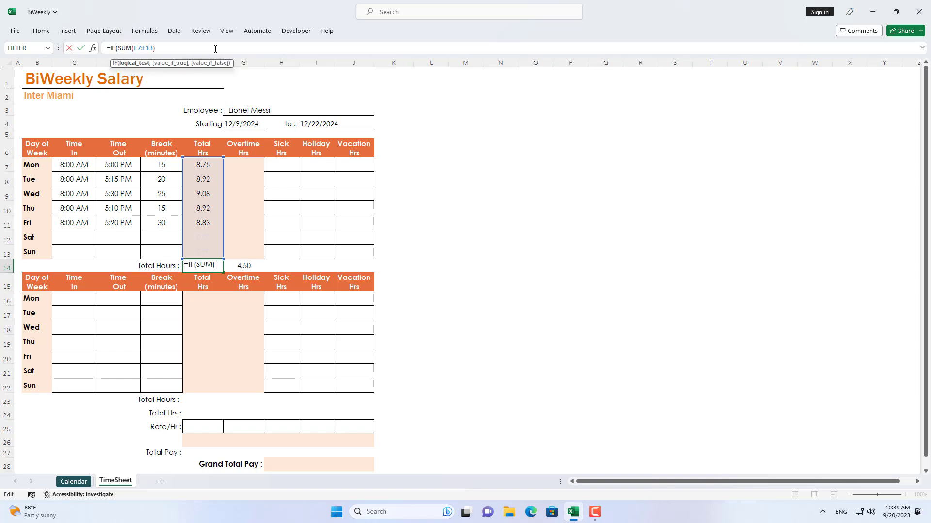
{"action": "key", "text": "End"}
{"action": "type", "text": ">40"}
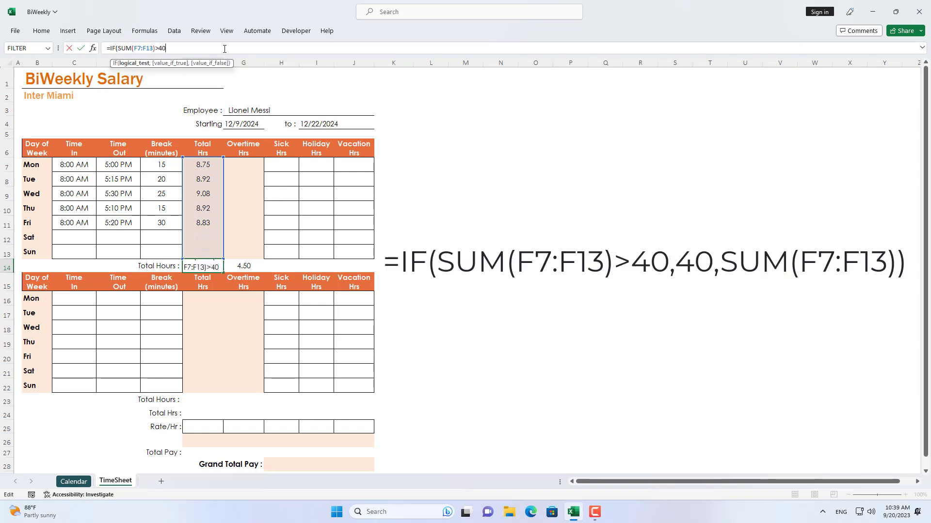
{"action": "type", "text": ",40,S"}
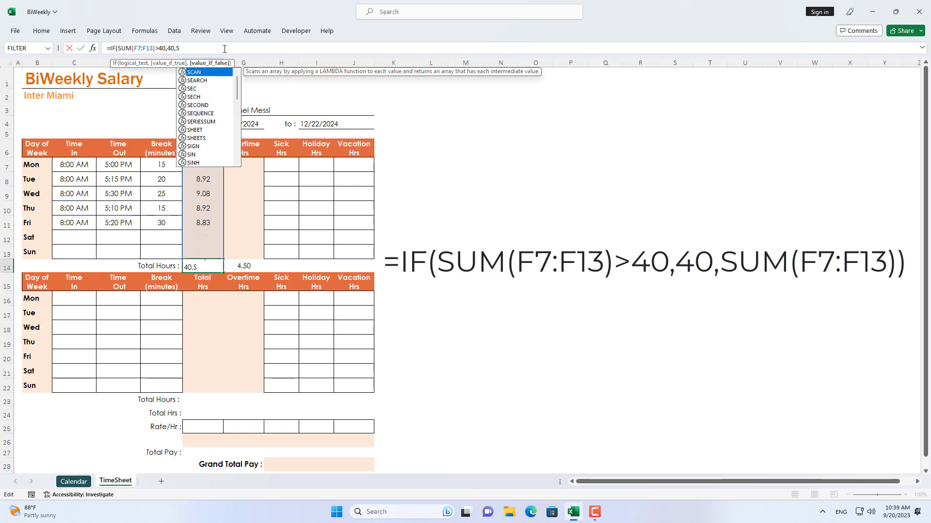
{"action": "type", "text": "UM("}
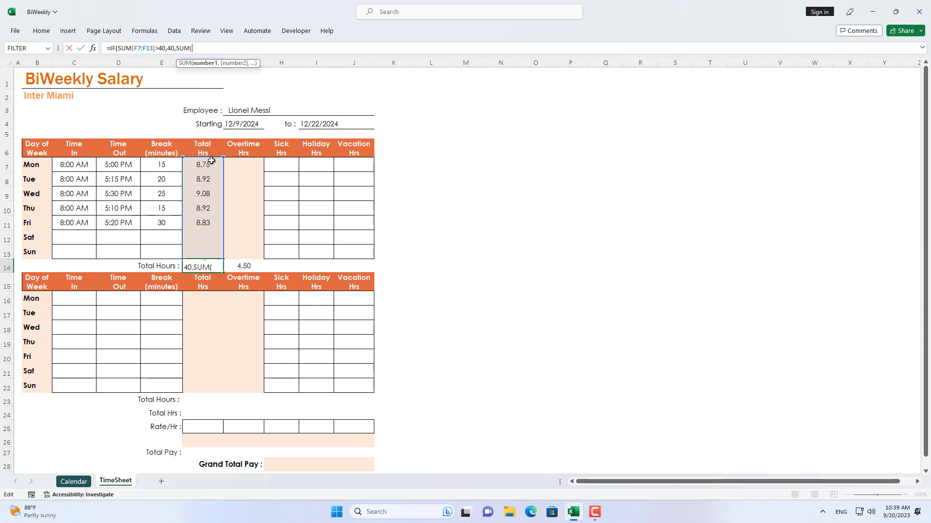
{"action": "left_click_drag", "start_coordinate": [211, 162], "coordinate": [204, 251]}
{"action": "type", "text": ")"}
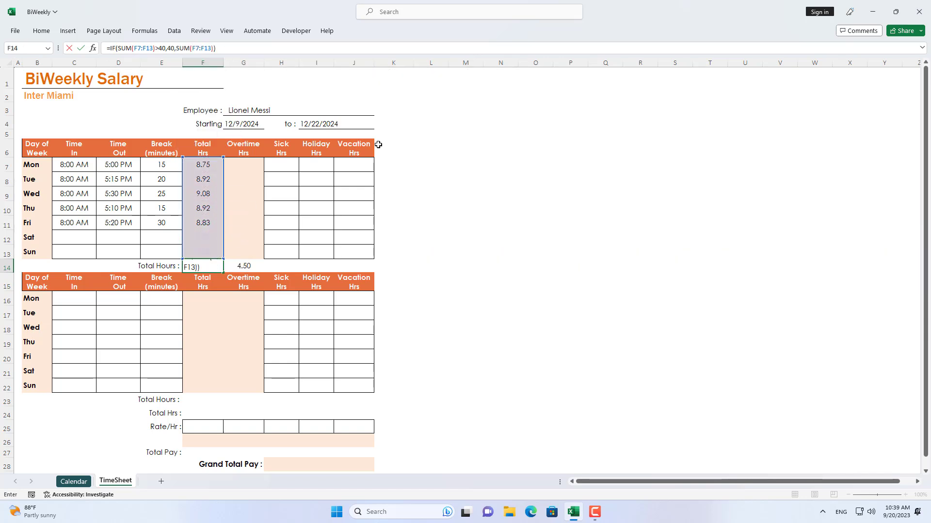
{"action": "key", "text": "Return"}
{"action": "left_click", "coordinate": [196, 265]}
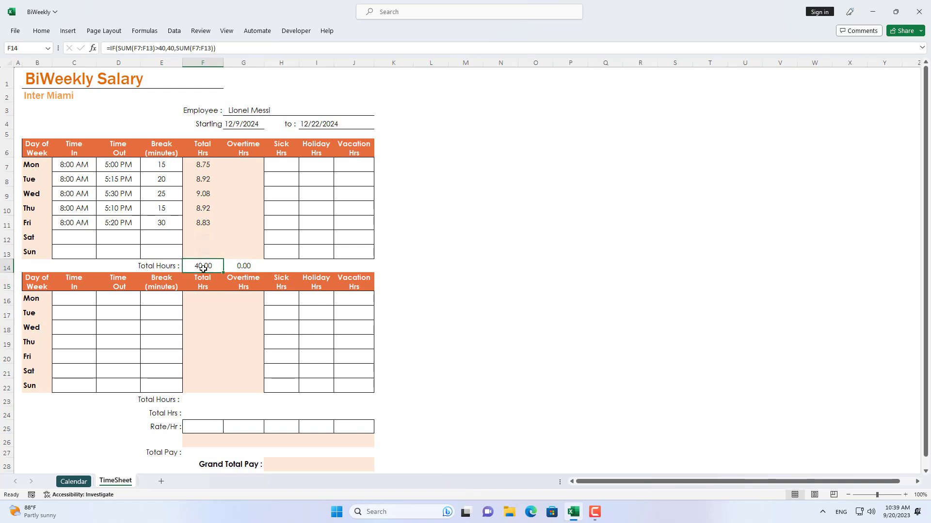
- Replace week one's overtime in G14 with =IF(SUM(F7:F13)<40,0,SUM(F7:F13)-40), giving 4.50
{"action": "left_click", "coordinate": [251, 266]}
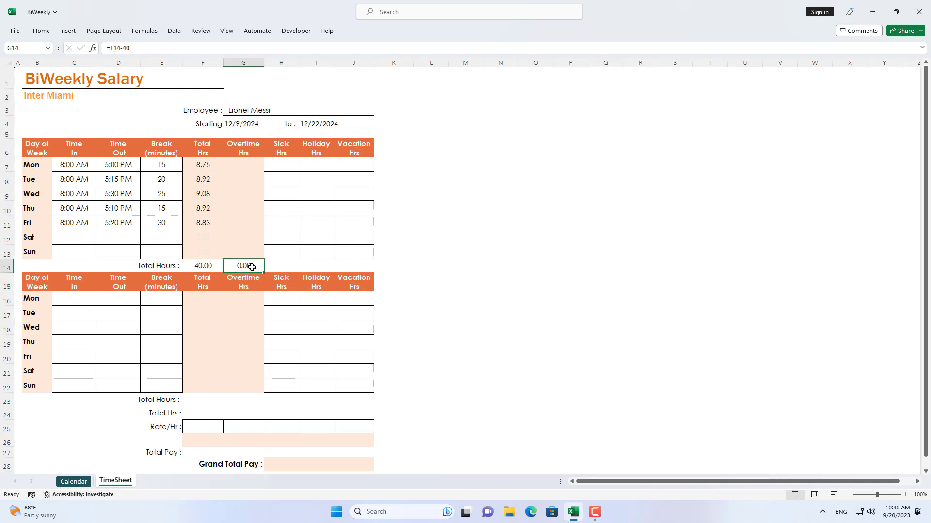
{"action": "triple_click", "coordinate": [152, 48]}
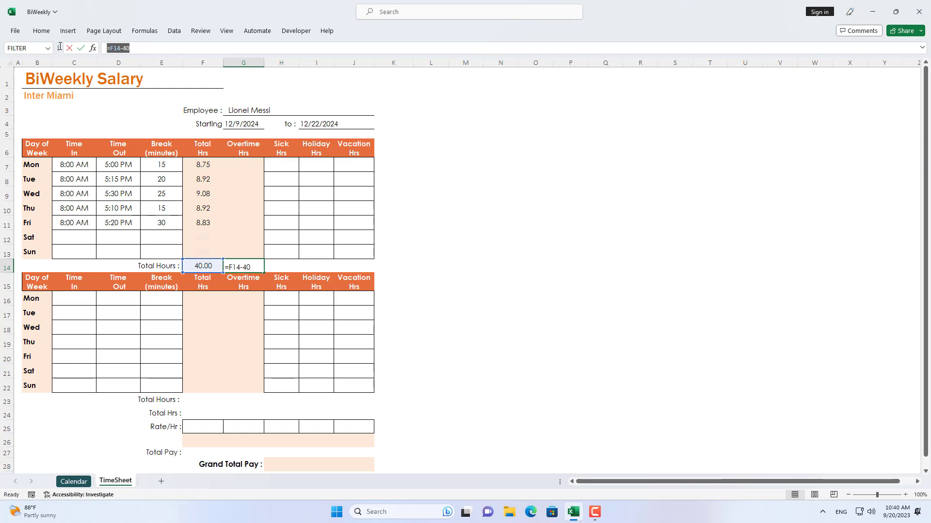
{"action": "type", "text": "=IF"}
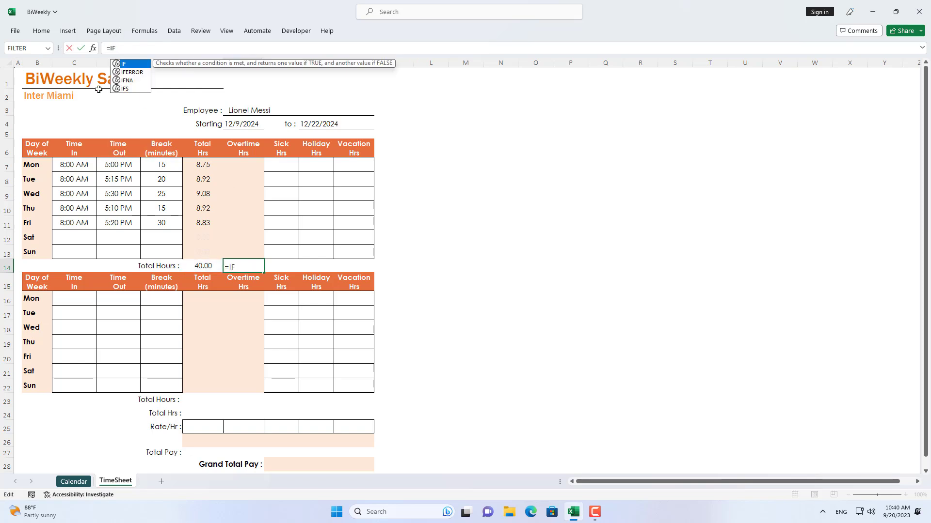
{"action": "type", "text": "(SUM("}
{"action": "left_click_drag", "start_coordinate": [210, 169], "coordinate": [204, 252]}
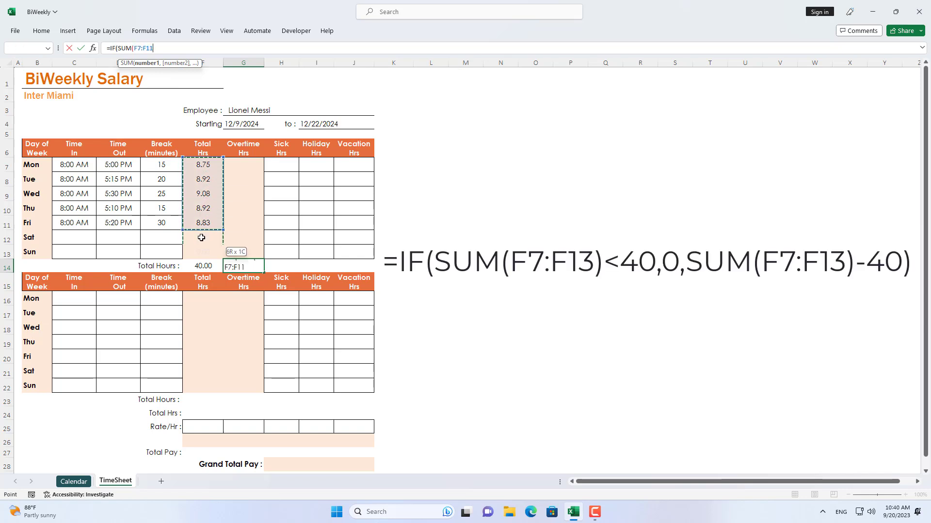
{"action": "type", "text": ")<4"}
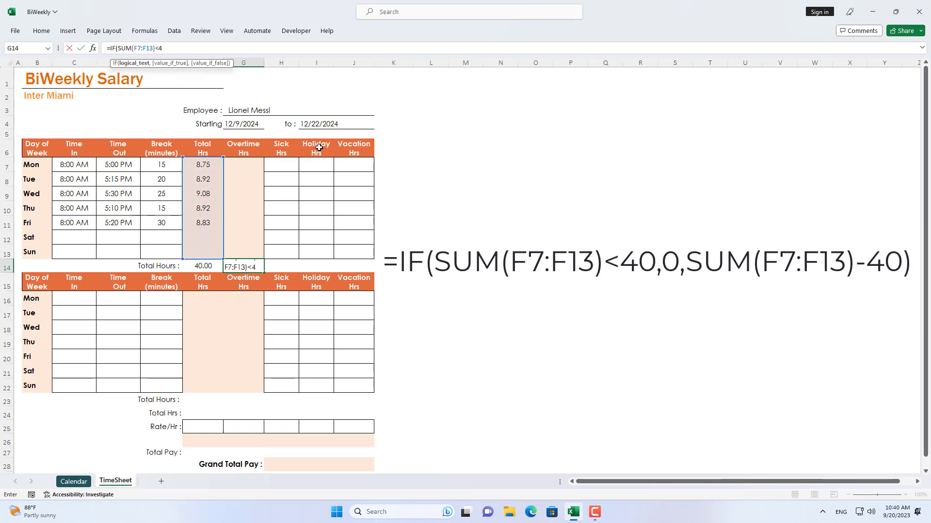
{"action": "type", "text": "0,0,"}
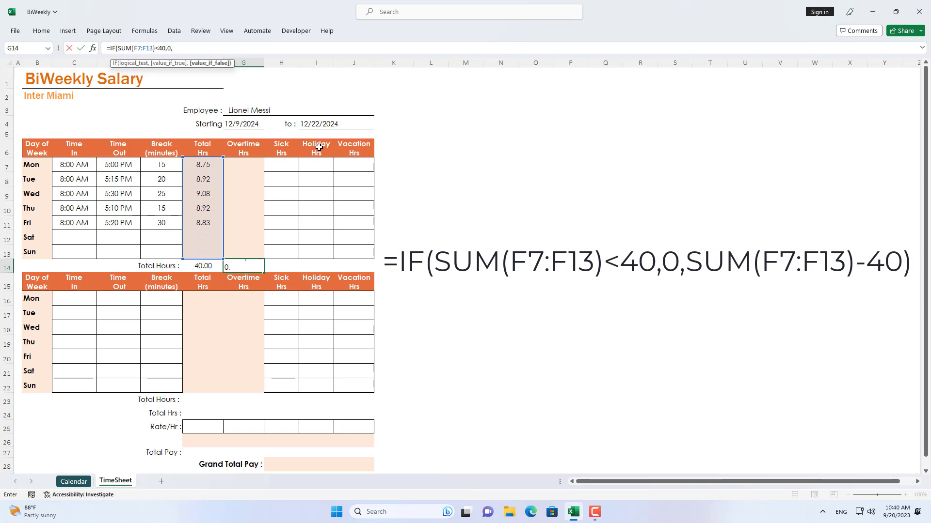
{"action": "type", "text": "SUM("}
{"action": "left_click_drag", "start_coordinate": [204, 165], "coordinate": [210, 251]}
{"action": "type", "text": ")-40"}
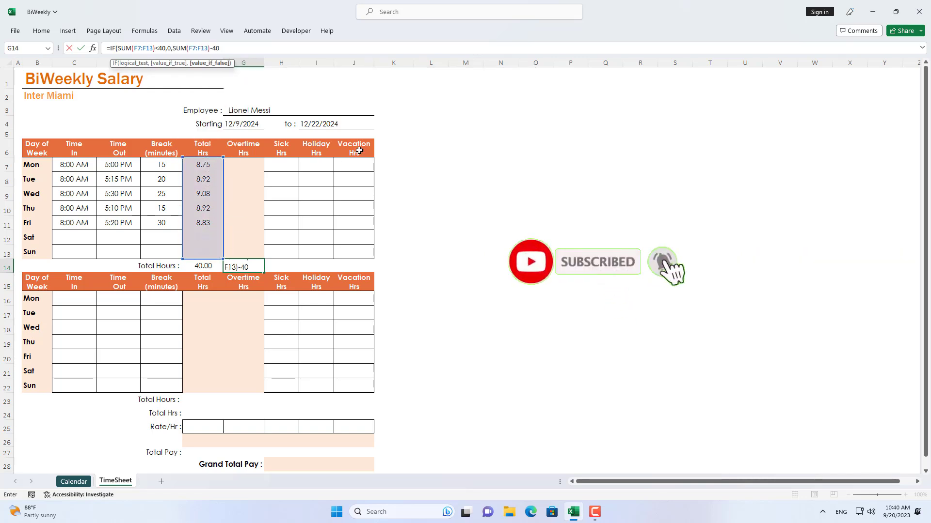
{"action": "type", "text": ")"}
{"action": "key", "text": "Return"}
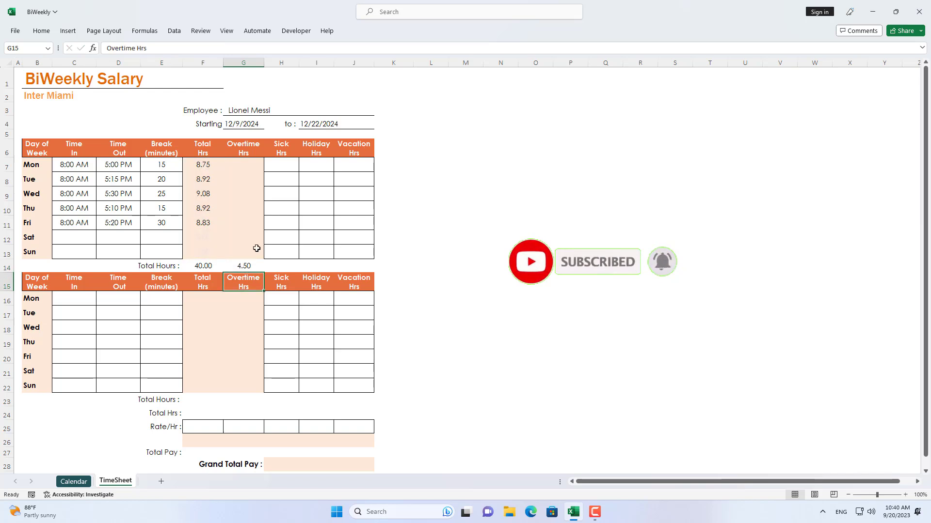
- Test the overtime formula by clearing Friday's entries, then restore them to confirm 4.50
{"action": "left_click", "coordinate": [243, 266]}
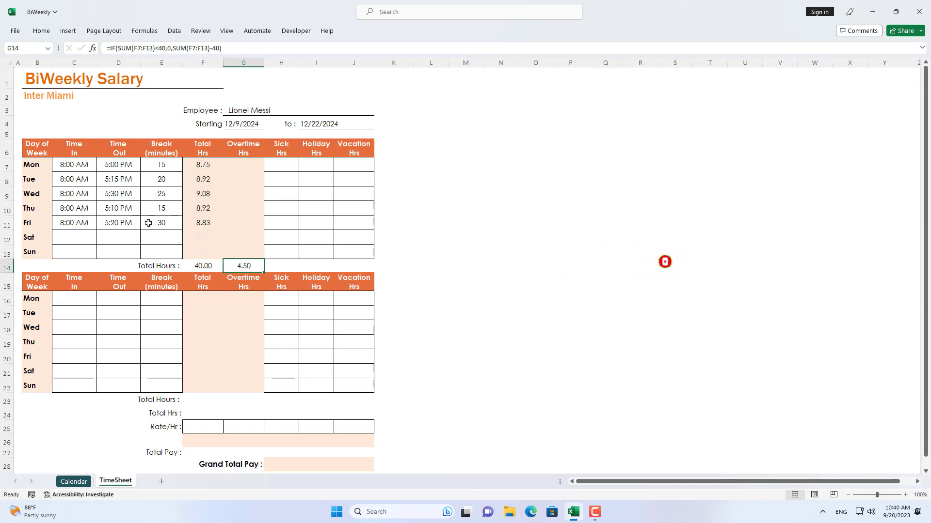
{"action": "left_click_drag", "start_coordinate": [68, 222], "coordinate": [162, 223]}
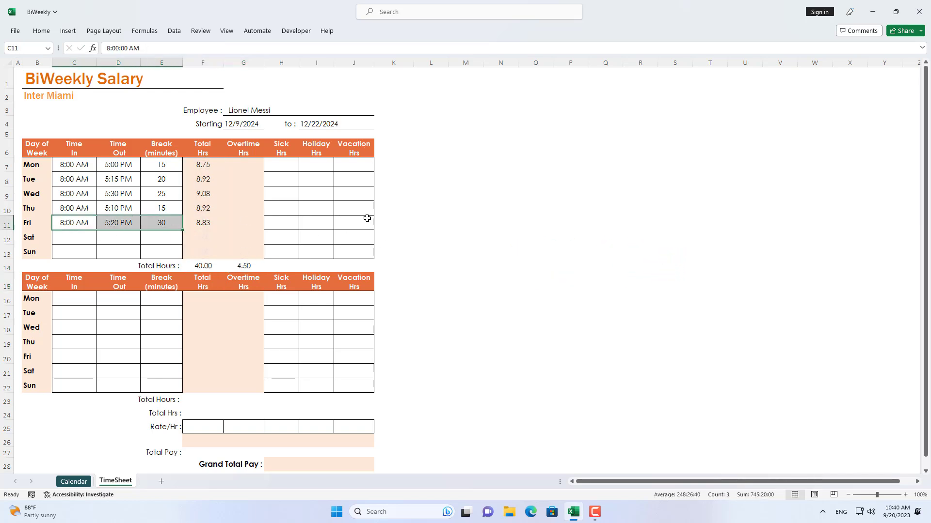
{"action": "key", "text": "Delete"}
{"action": "left_click", "coordinate": [234, 264]}
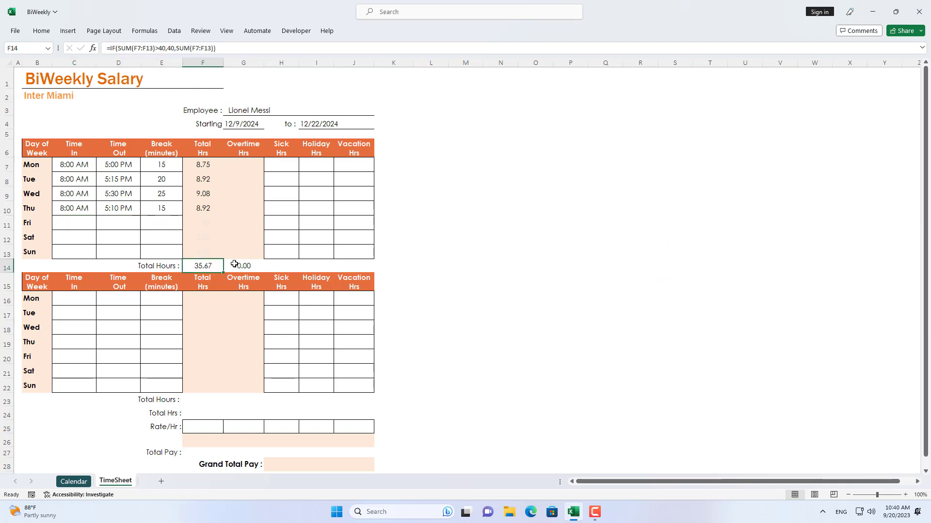
{"action": "key", "text": "ctrl+z"}
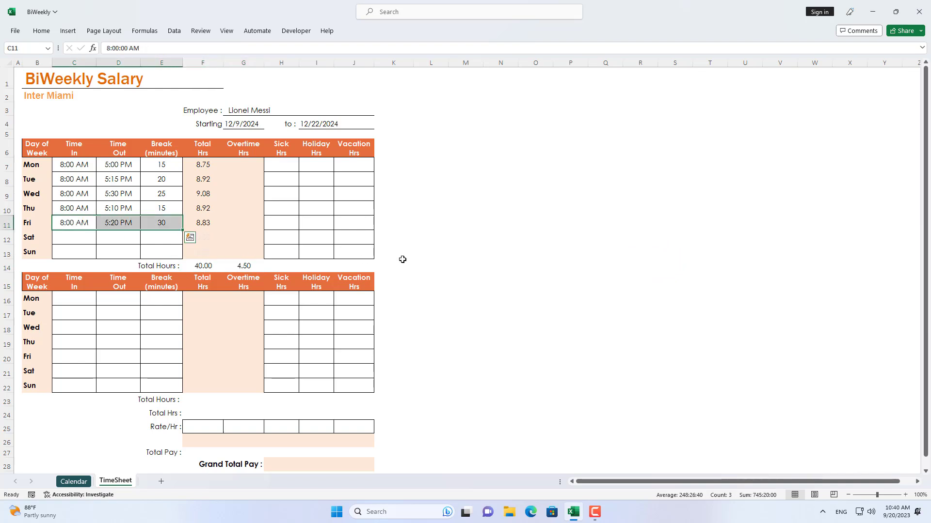
{"action": "left_click", "coordinate": [258, 266]}
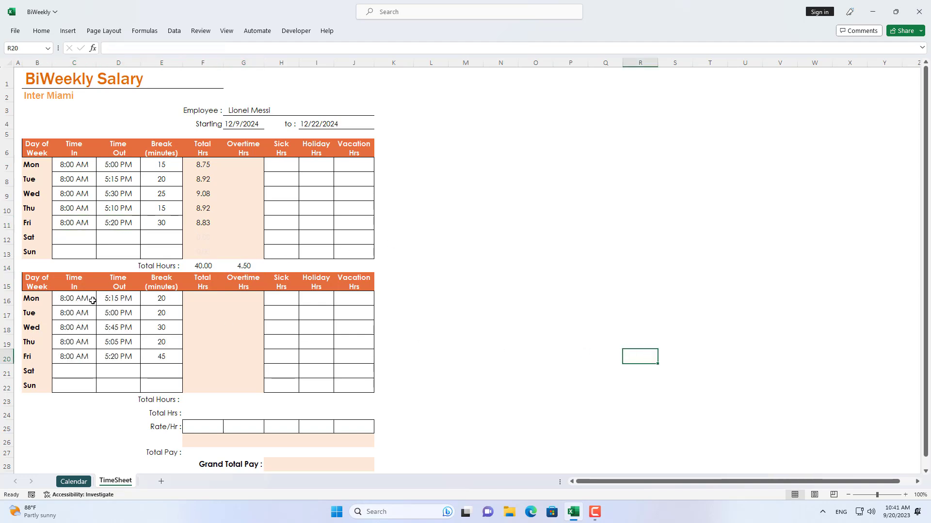
- Paste Monday's daily total hours formula from F7 into week two's Total Hrs F16:F22
{"action": "left_click_drag", "start_coordinate": [93, 301], "coordinate": [158, 350]}
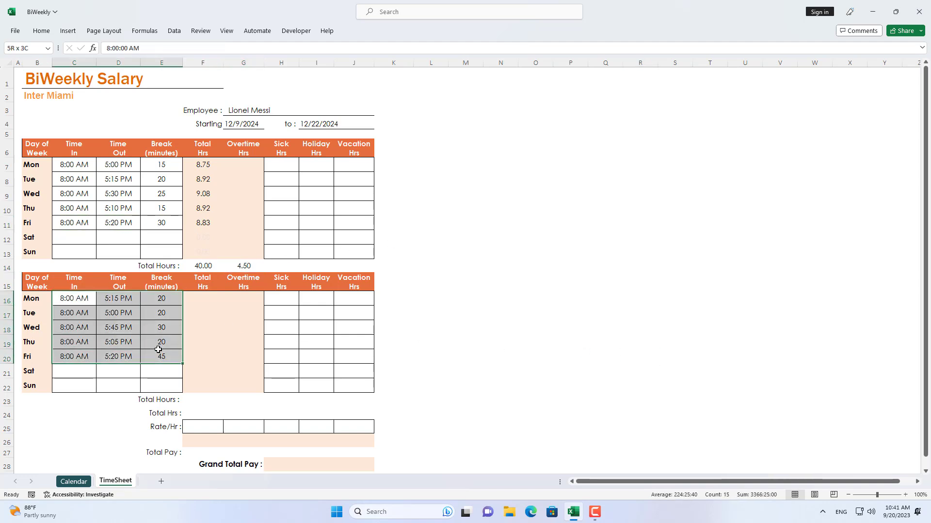
{"action": "left_click", "coordinate": [201, 300]}
{"action": "left_click", "coordinate": [208, 166]}
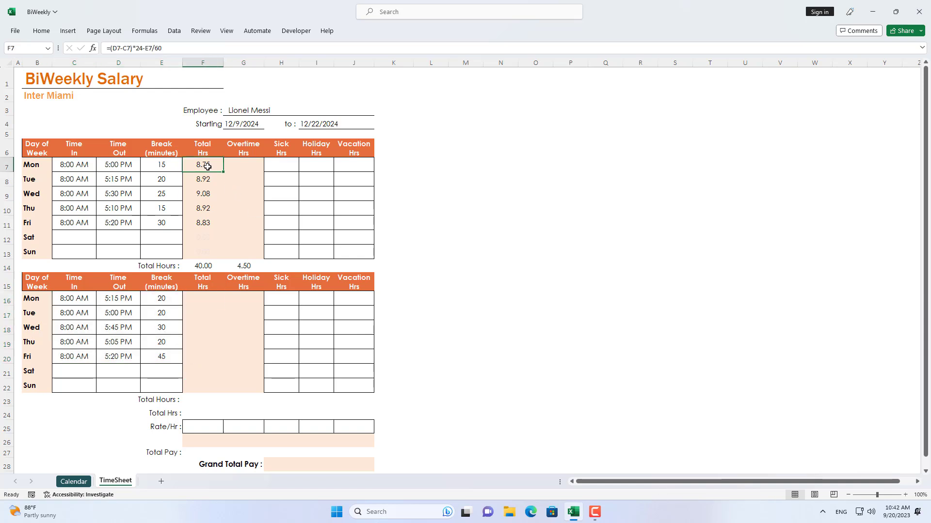
{"action": "key", "text": "ctrl+c"}
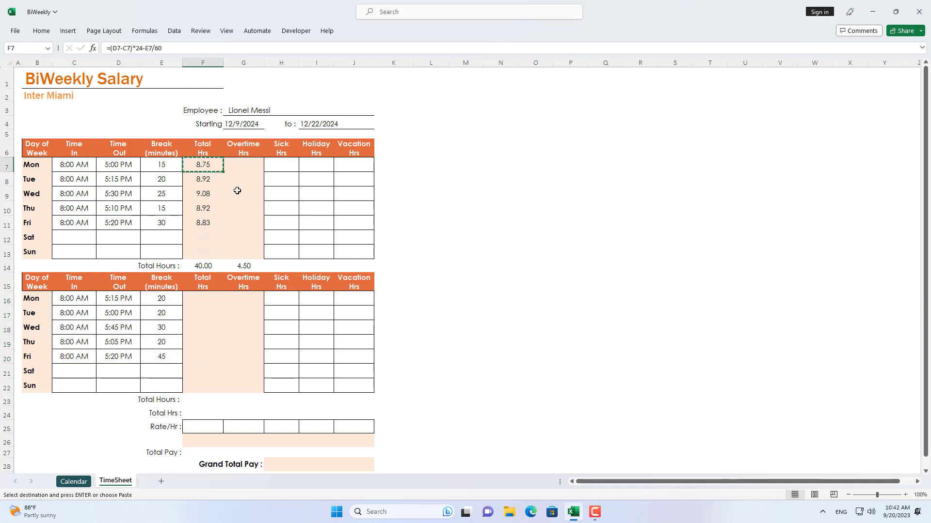
{"action": "left_click_drag", "start_coordinate": [198, 298], "coordinate": [198, 382]}
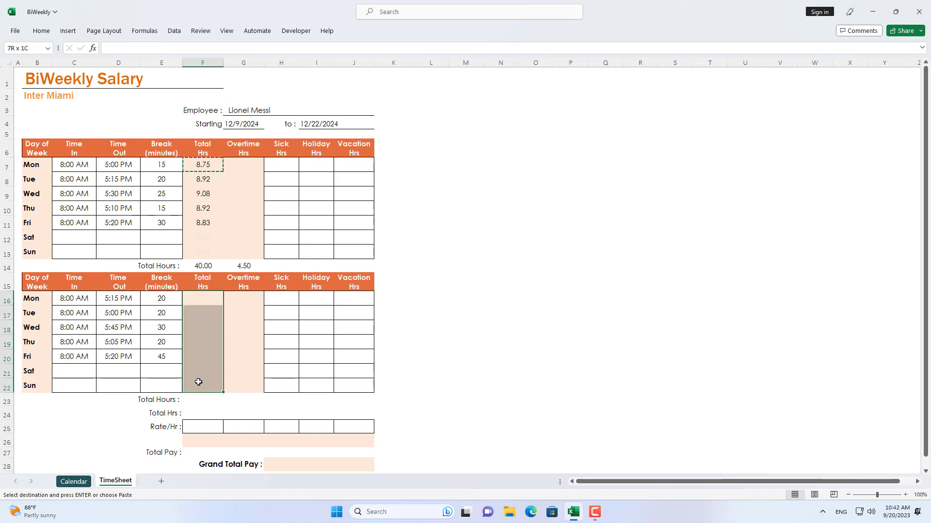
{"action": "right_click", "coordinate": [208, 303]}
{"action": "mouse_move", "coordinate": [263, 277]}
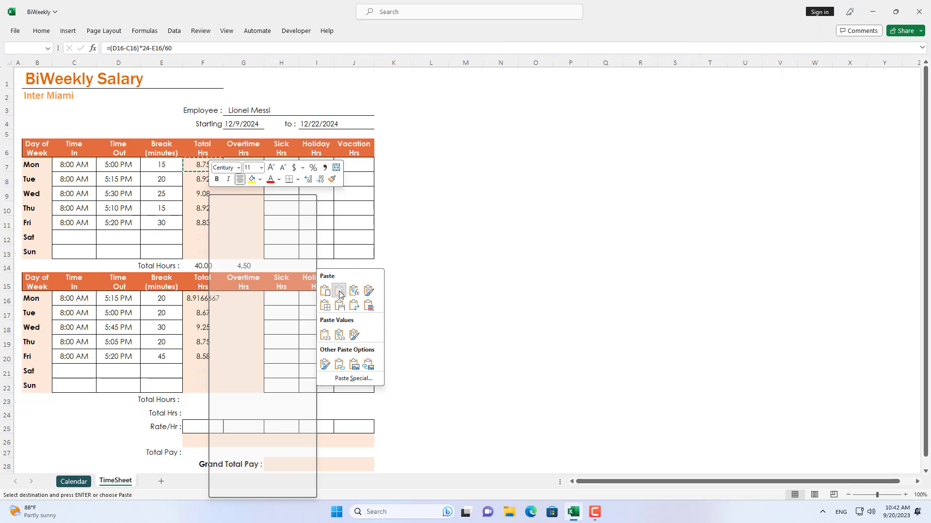
{"action": "left_click", "coordinate": [339, 291]}
{"action": "left_click", "coordinate": [206, 296]}
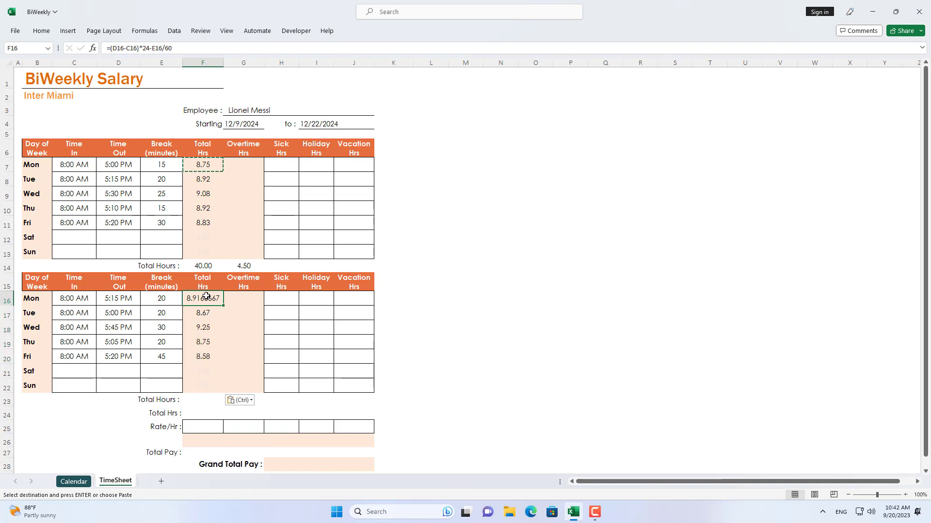
- Format week two's totals F16:F22 as Number with two decimal places
{"action": "left_click_drag", "start_coordinate": [195, 296], "coordinate": [199, 382]}
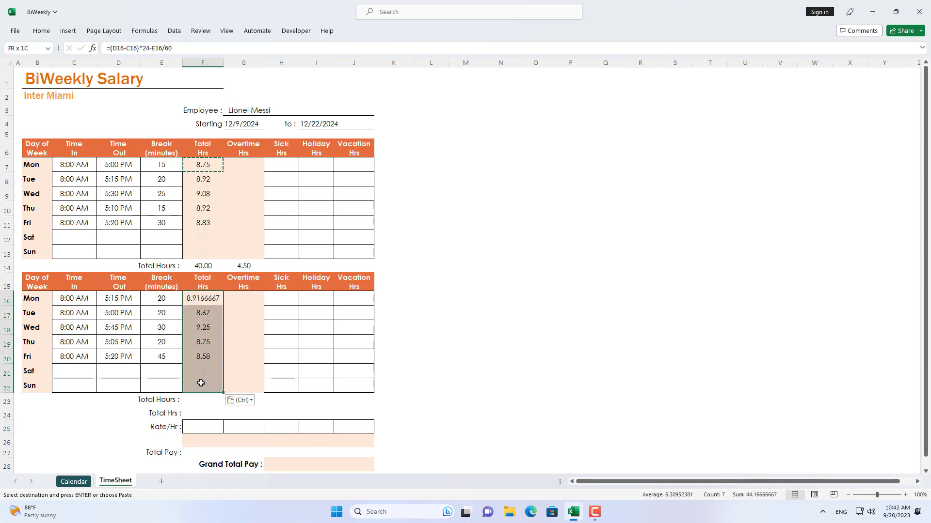
{"action": "left_click", "coordinate": [45, 33]}
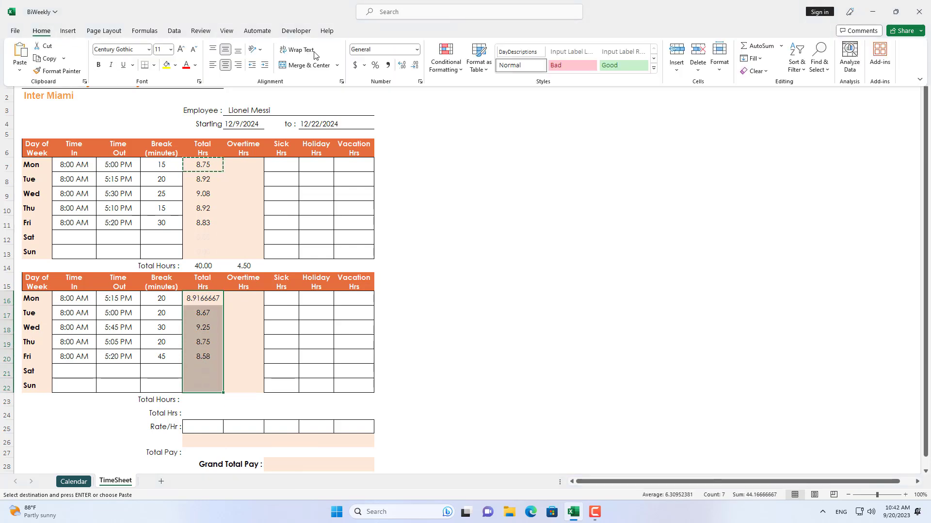
{"action": "left_click", "coordinate": [413, 68]}
{"action": "left_click", "coordinate": [412, 67]}
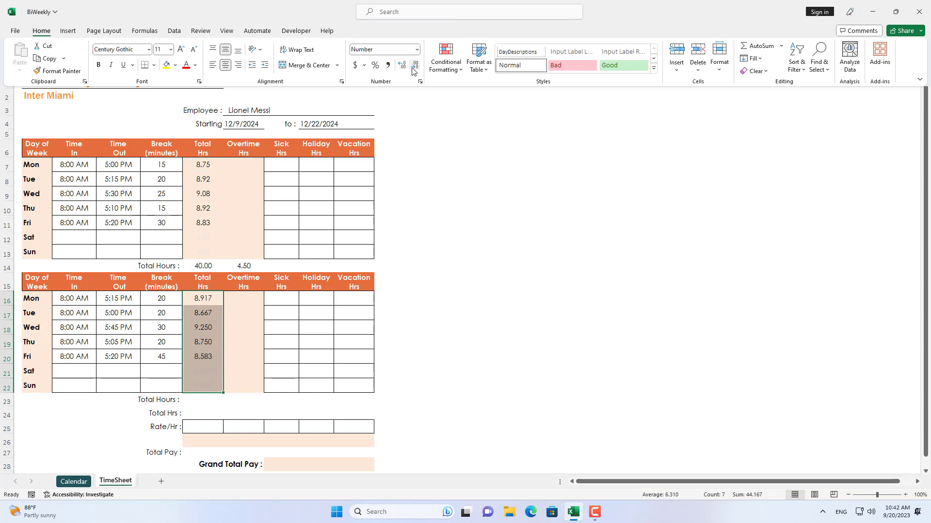
{"action": "left_click", "coordinate": [413, 67]}
{"action": "left_click", "coordinate": [203, 400]}
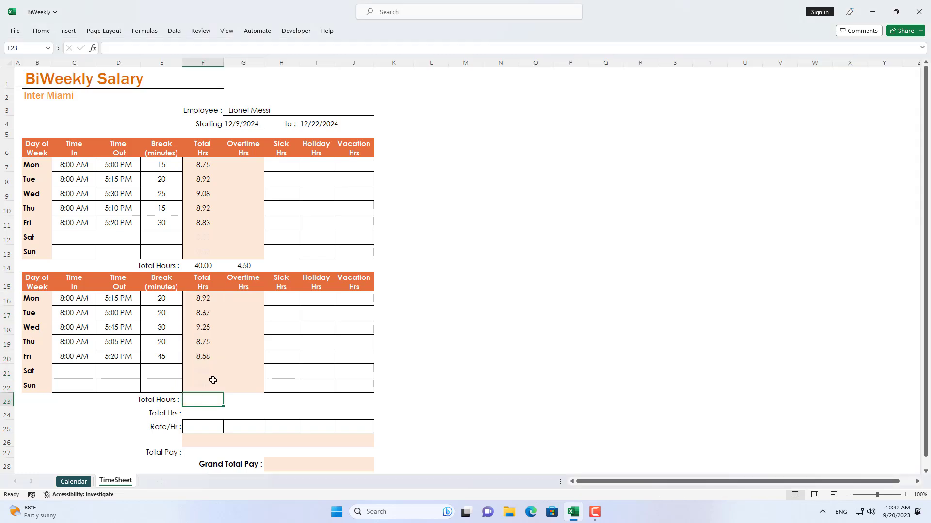
{"action": "left_click_drag", "start_coordinate": [203, 266], "coordinate": [246, 265]}
{"action": "right_click", "coordinate": [245, 265]}
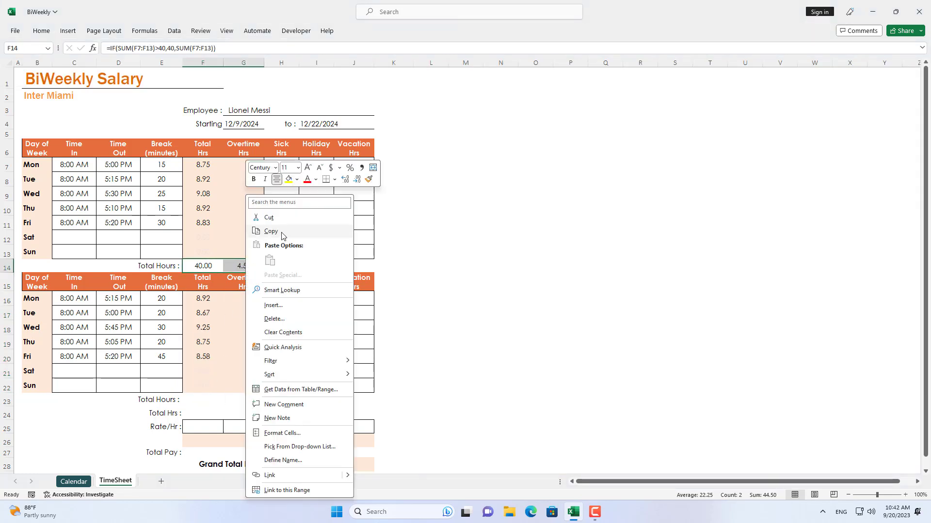
{"action": "left_click", "coordinate": [269, 231]}
{"action": "left_click_drag", "start_coordinate": [201, 399], "coordinate": [245, 400]}
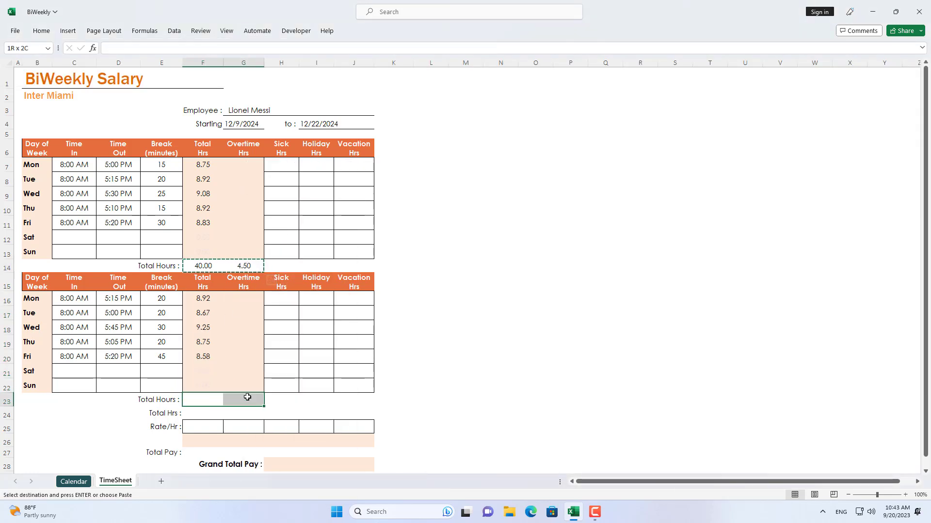
{"action": "right_click", "coordinate": [248, 401]}
{"action": "mouse_move", "coordinate": [285, 175]}
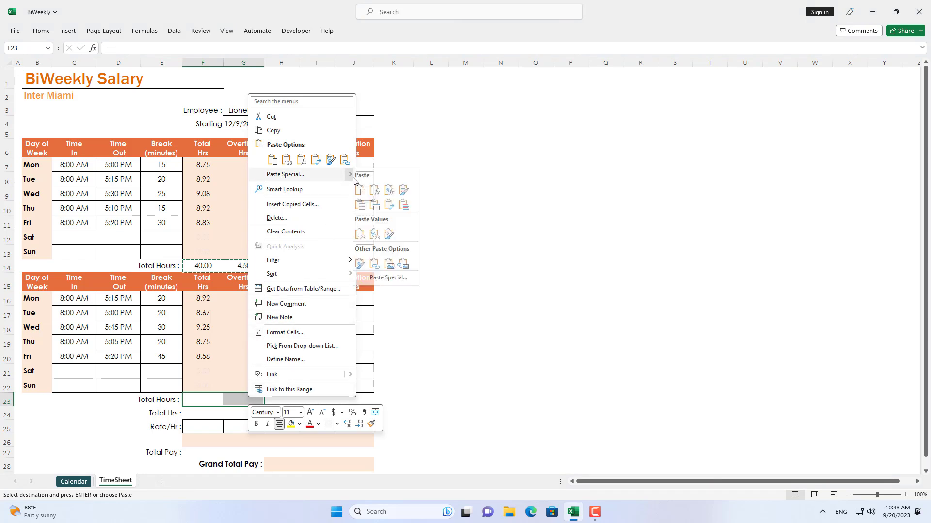
{"action": "left_click", "coordinate": [379, 190]}
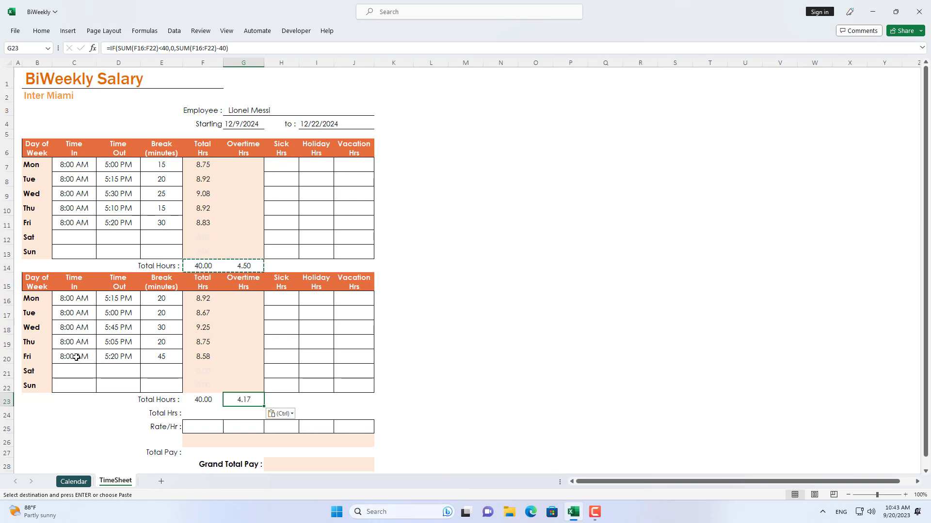
{"action": "left_click_drag", "start_coordinate": [73, 356], "coordinate": [154, 357]}
{"action": "key", "text": "Delete"}
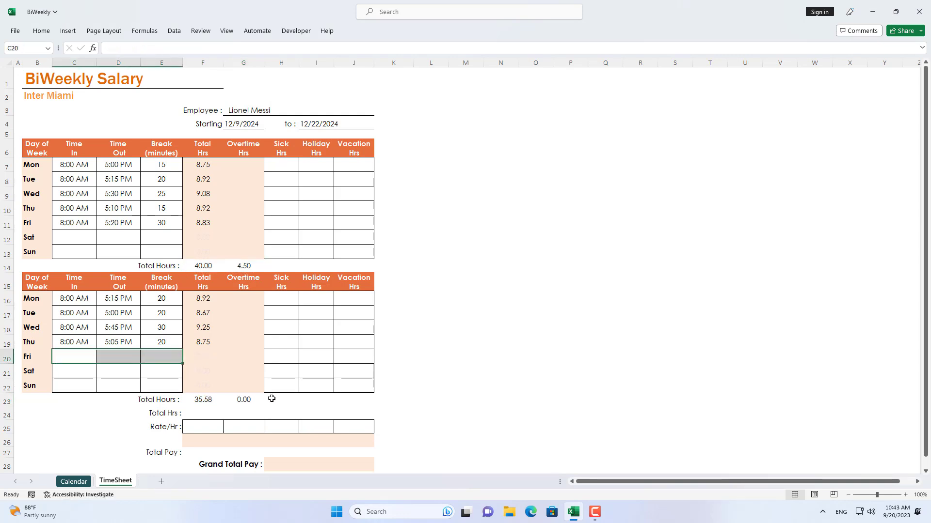
{"action": "left_click", "coordinate": [234, 402]}
{"action": "left_click", "coordinate": [202, 402]}
{"action": "key", "text": "ctrl+z"}
{"action": "left_click_drag", "start_coordinate": [156, 266], "coordinate": [210, 267]}
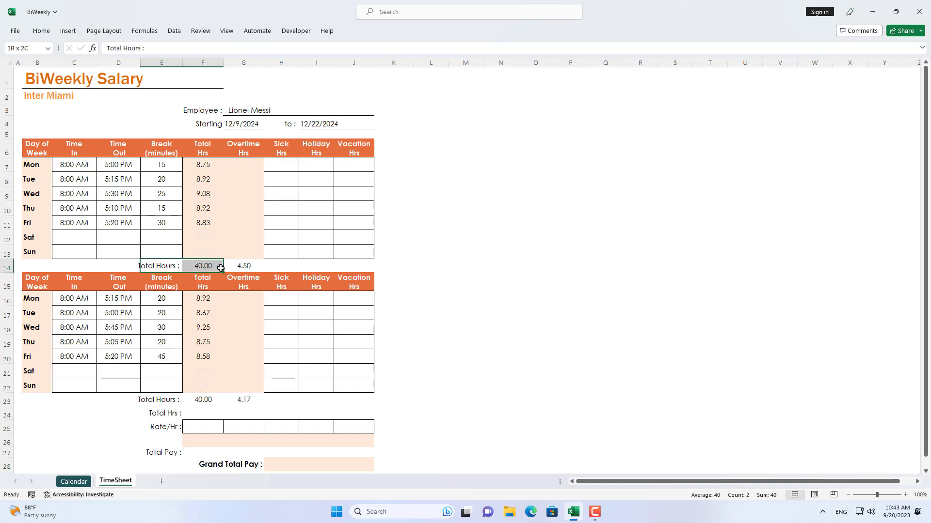
{"action": "left_click_drag", "start_coordinate": [164, 400], "coordinate": [233, 404]}
- Sum both weeks' regular hours in F24 with =F14+F23, showing 80.00
{"action": "left_click", "coordinate": [202, 416]}
{"action": "type", "text": "="}
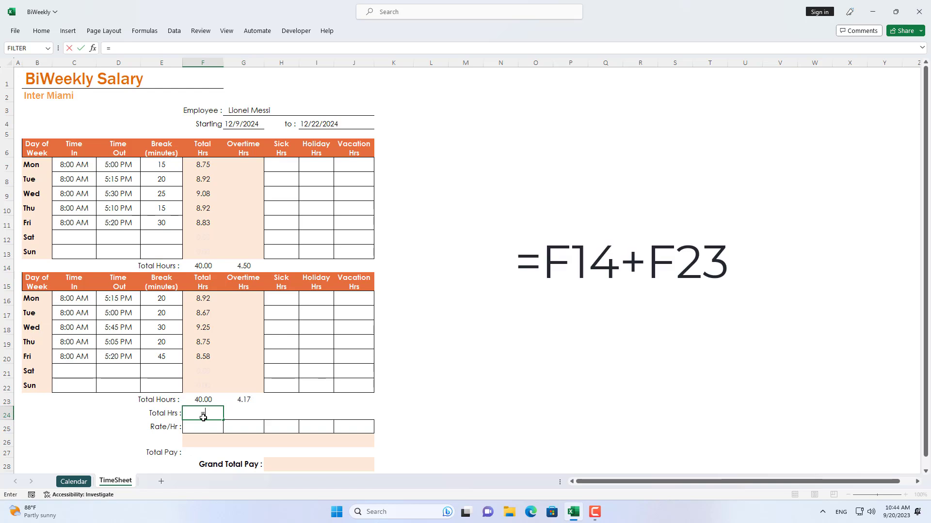
{"action": "left_click", "coordinate": [204, 266]}
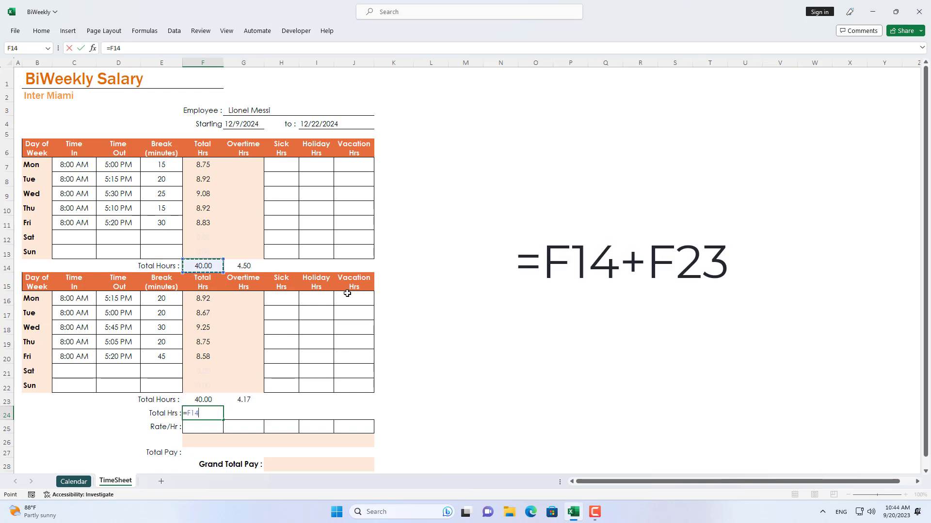
{"action": "left_click", "coordinate": [218, 400]}
{"action": "key", "text": "Return"}
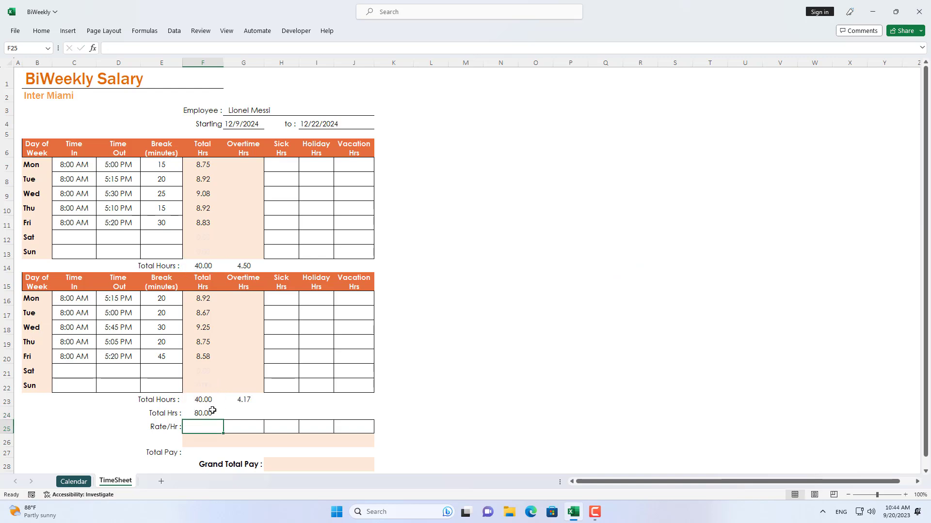
- Fill the two-week total across to overtime G24, showing 8.67 hours
{"action": "left_click", "coordinate": [220, 414]}
{"action": "left_click_drag", "start_coordinate": [223, 418], "coordinate": [244, 413]}
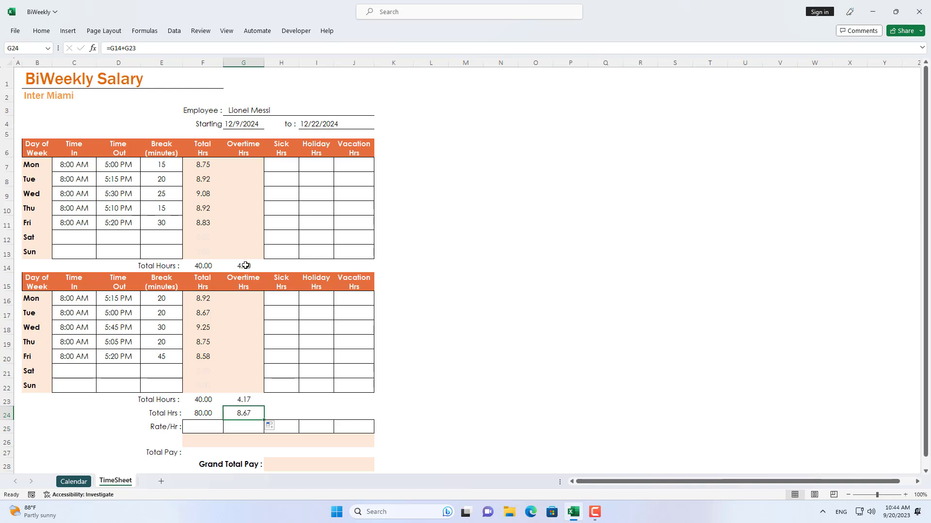
{"action": "left_click", "coordinate": [249, 399]}
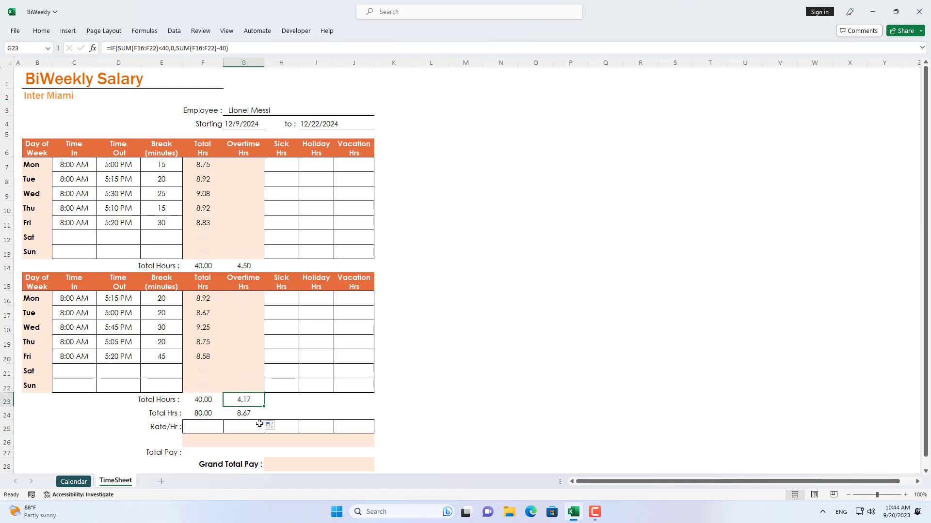
{"action": "left_click", "coordinate": [211, 427]}
{"action": "scroll", "coordinate": [442, 381], "scroll_direction": "down", "scroll_amount": 1}
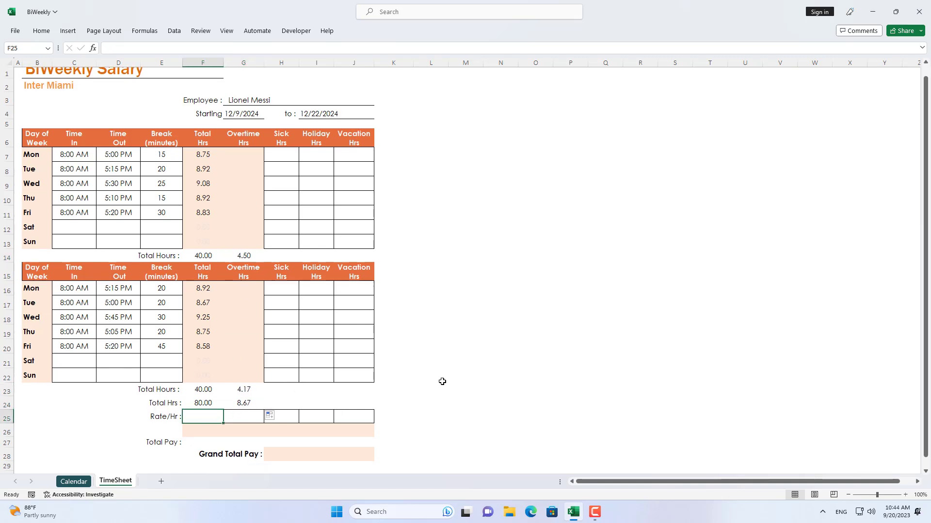
{"action": "type", "text": "15"}
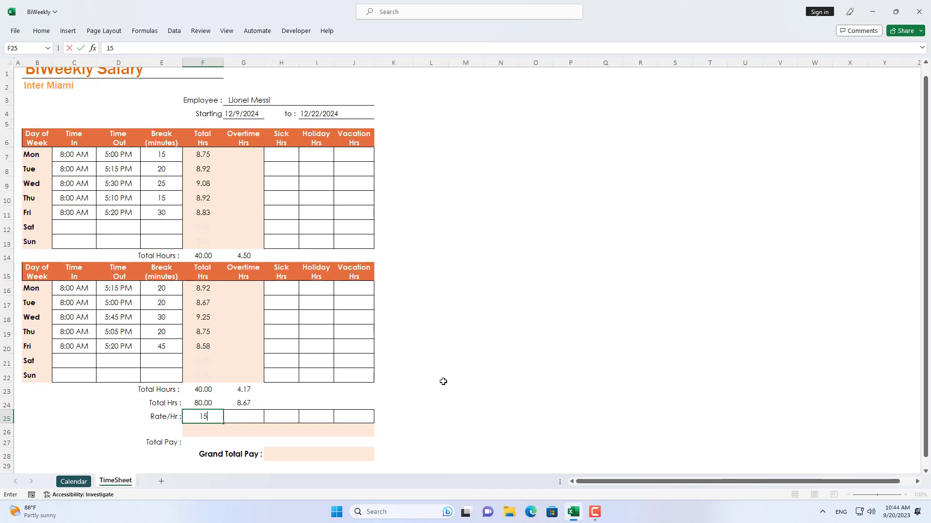
- Enter a 15.00 hourly rate in F25 and an overtime rate =F25*1.5 giving 22.50
{"action": "key", "text": "Tab"}
{"action": "type", "text": "="}
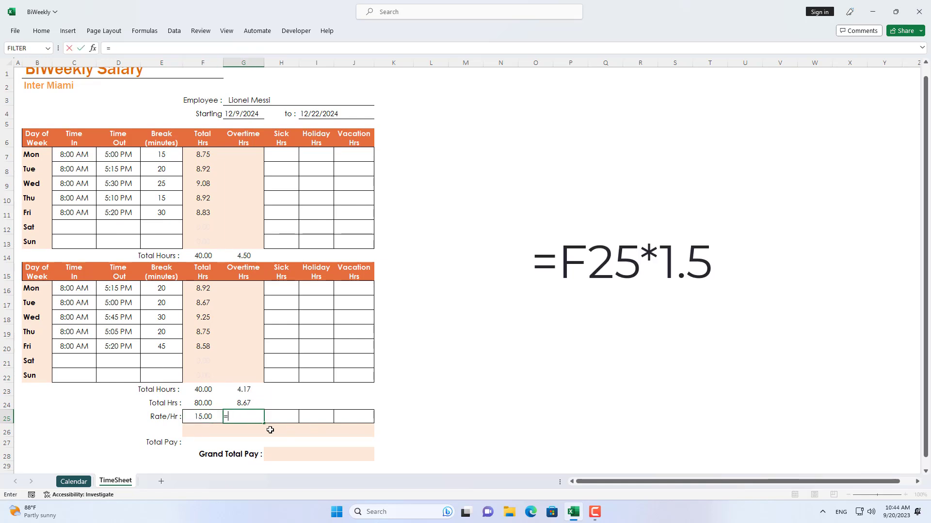
{"action": "left_click", "coordinate": [206, 419]}
{"action": "type", "text": "*1"}
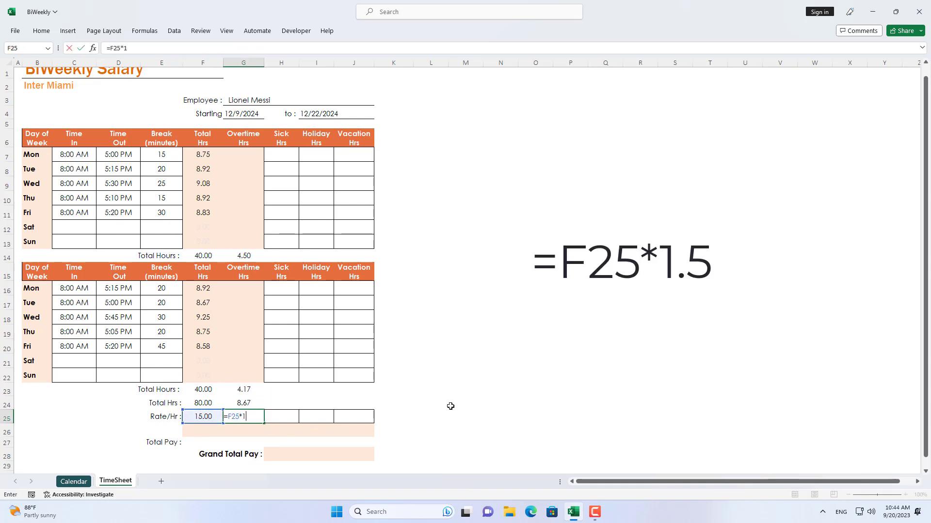
{"action": "type", "text": ".5"}
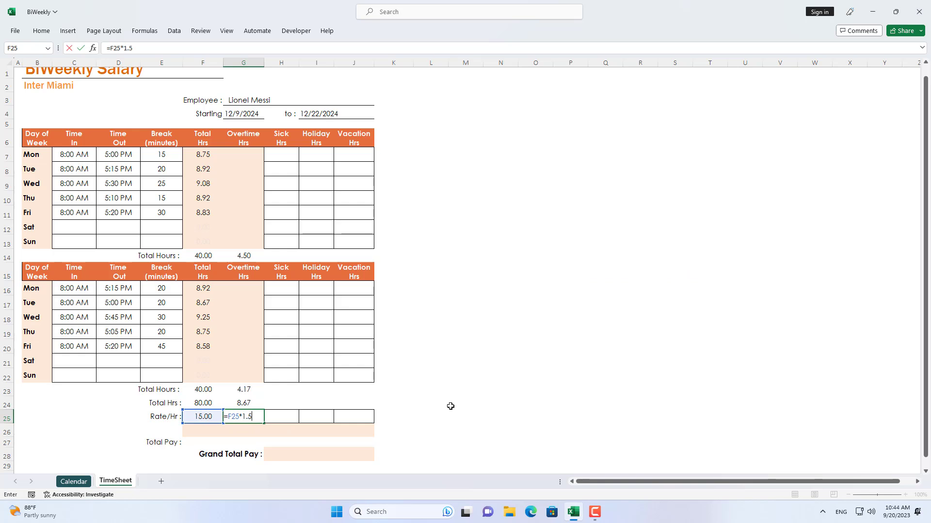
{"action": "key", "text": "Return"}
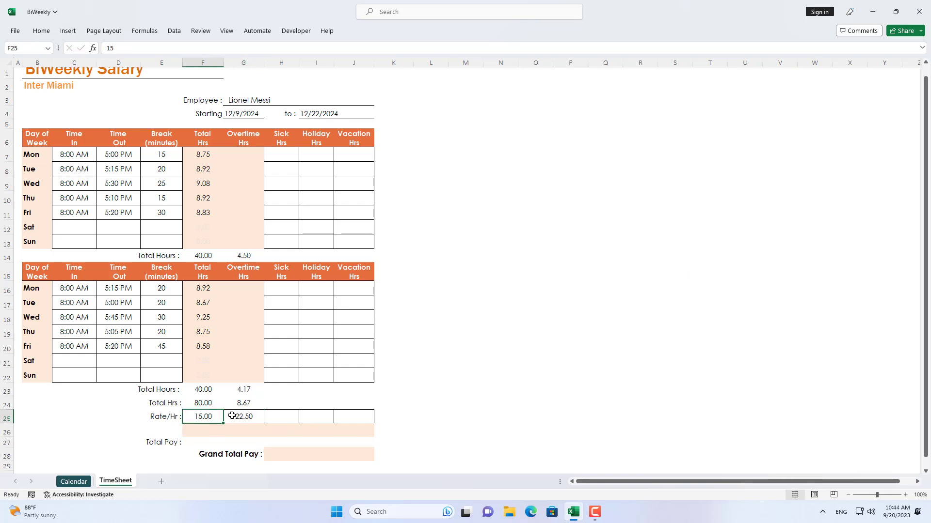
{"action": "left_click", "coordinate": [244, 416]}
- Compute regular pay =F24*F25 in F26 and fill across to overtime, giving 1,200.00 and 195.00
{"action": "left_click", "coordinate": [210, 430]}
{"action": "type", "text": "="}
{"action": "left_click", "coordinate": [208, 405]}
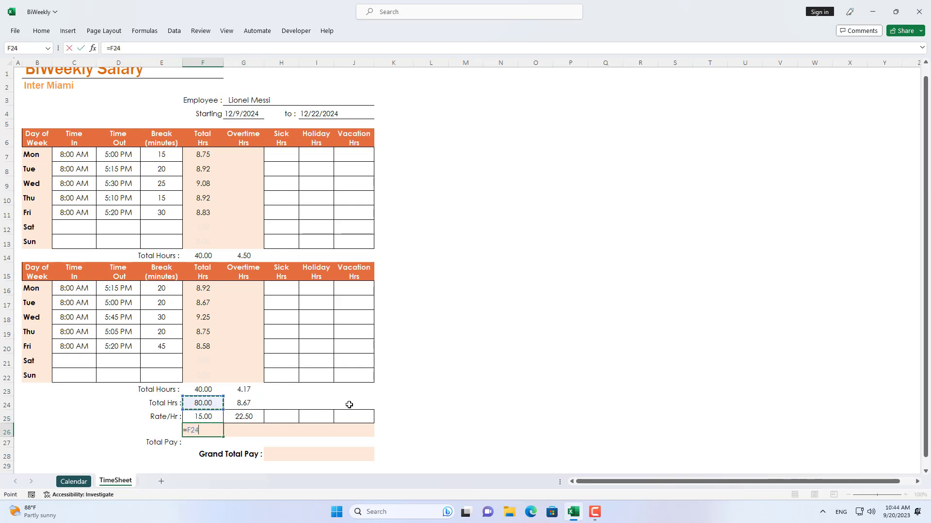
{"action": "left_click", "coordinate": [218, 419]}
{"action": "key", "text": "Return"}
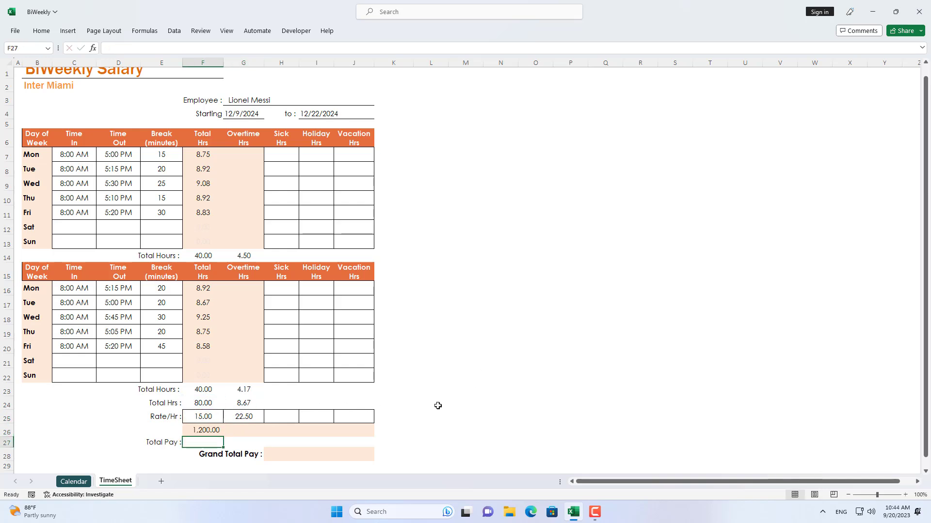
{"action": "left_click", "coordinate": [208, 431]}
{"action": "left_click_drag", "start_coordinate": [223, 437], "coordinate": [256, 436]}
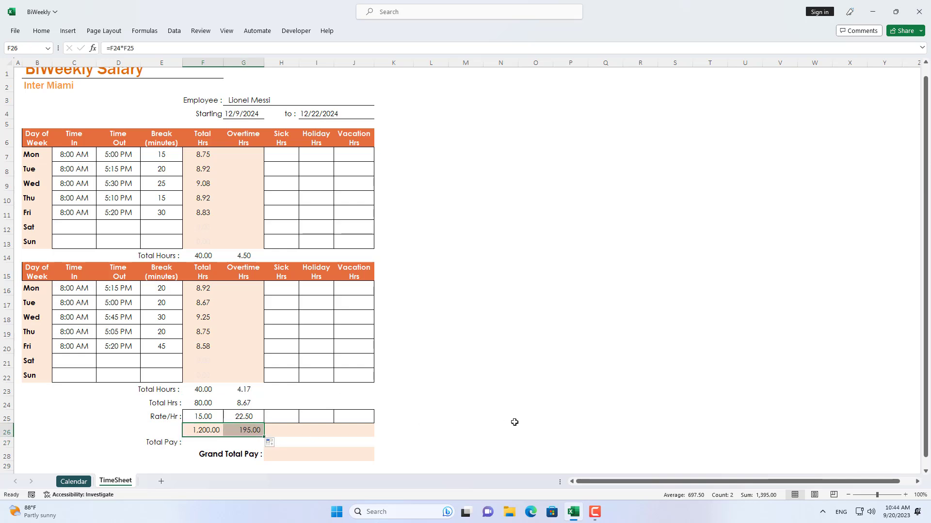
- Enter =SUM(F26:J26) in Grand Total Pay H28, showing $1,395.00
{"action": "left_click", "coordinate": [333, 455]}
{"action": "type", "text": "="}
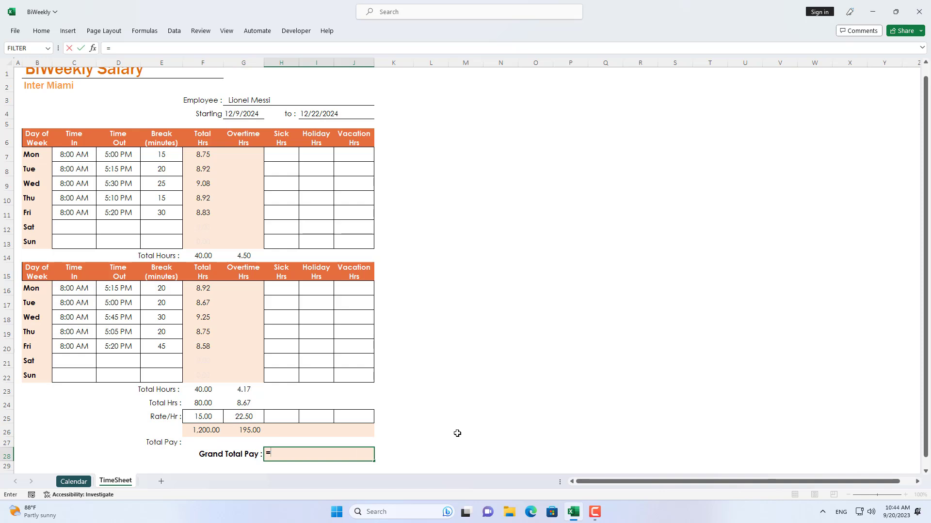
{"action": "type", "text": "SUM("}
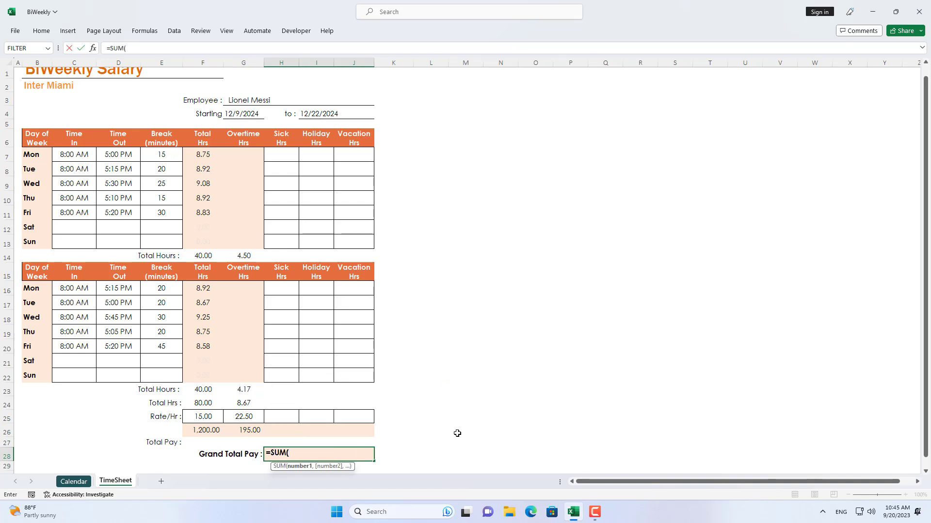
{"action": "left_click_drag", "start_coordinate": [201, 432], "coordinate": [355, 433]}
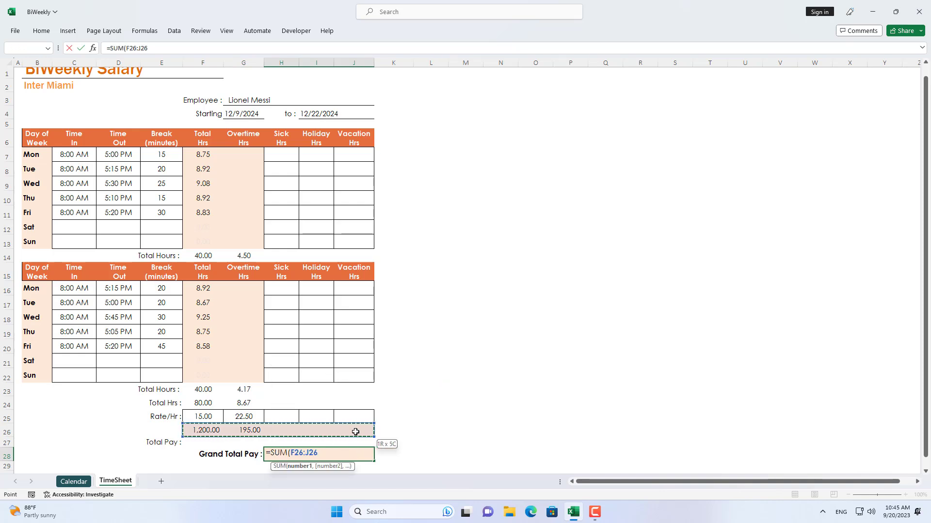
{"action": "key", "text": "Return"}
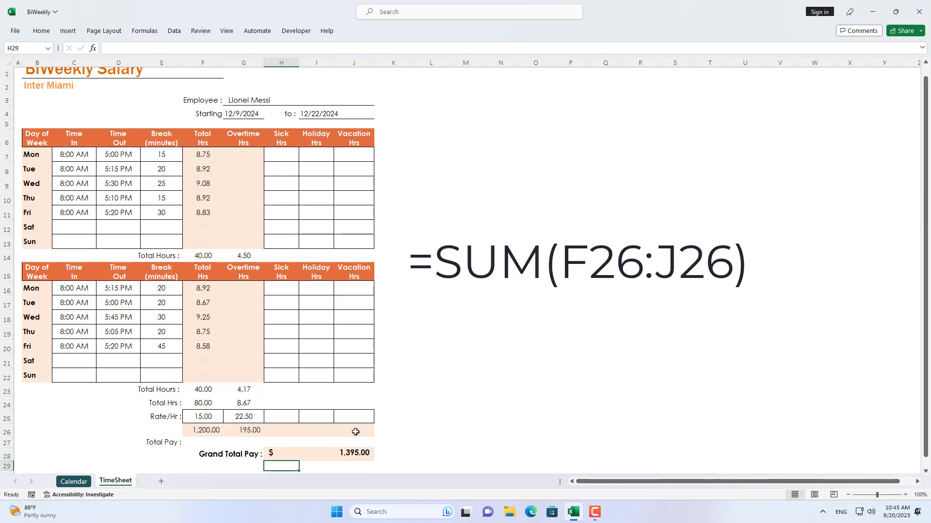
{"action": "left_click", "coordinate": [361, 453]}
{"action": "left_click_drag", "start_coordinate": [208, 435], "coordinate": [260, 434]}
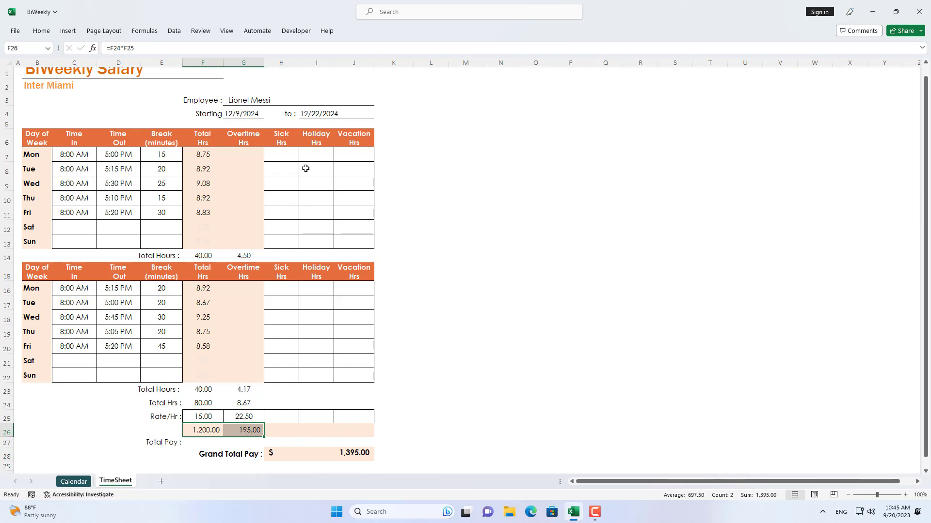
{"action": "left_click", "coordinate": [288, 156]}
- Enter week-one sick 2, holiday 8 and vacation 8 hours, and clear Thursday and Friday's work times
{"action": "left_click", "coordinate": [605, 375]}
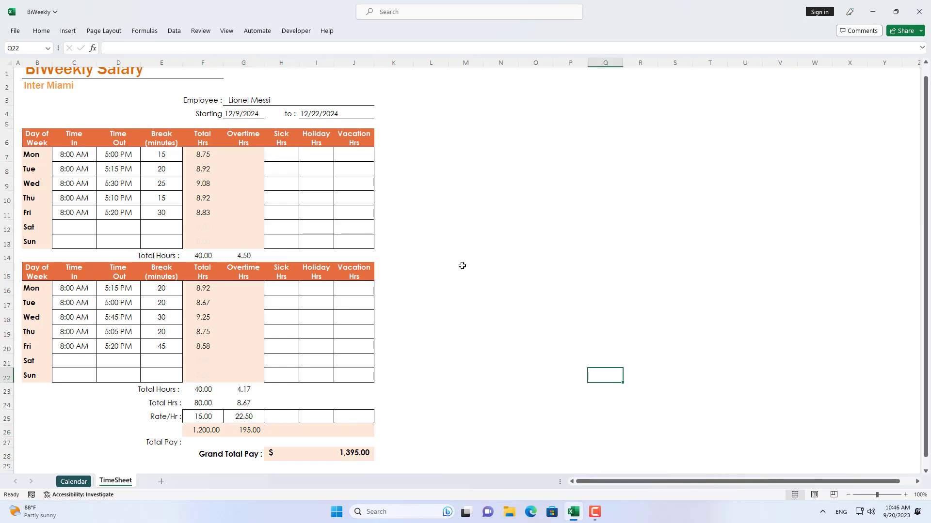
{"action": "left_click_drag", "start_coordinate": [284, 138], "coordinate": [349, 237]}
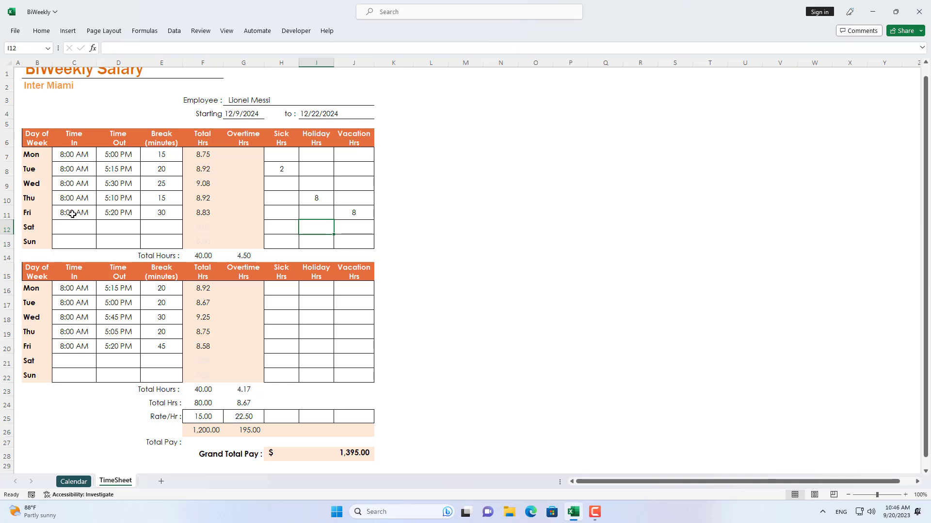
{"action": "left_click_drag", "start_coordinate": [73, 213], "coordinate": [157, 213]}
{"action": "key", "text": "Delete"}
{"action": "left_click_drag", "start_coordinate": [93, 198], "coordinate": [149, 198]}
{"action": "key", "text": "Delete"}
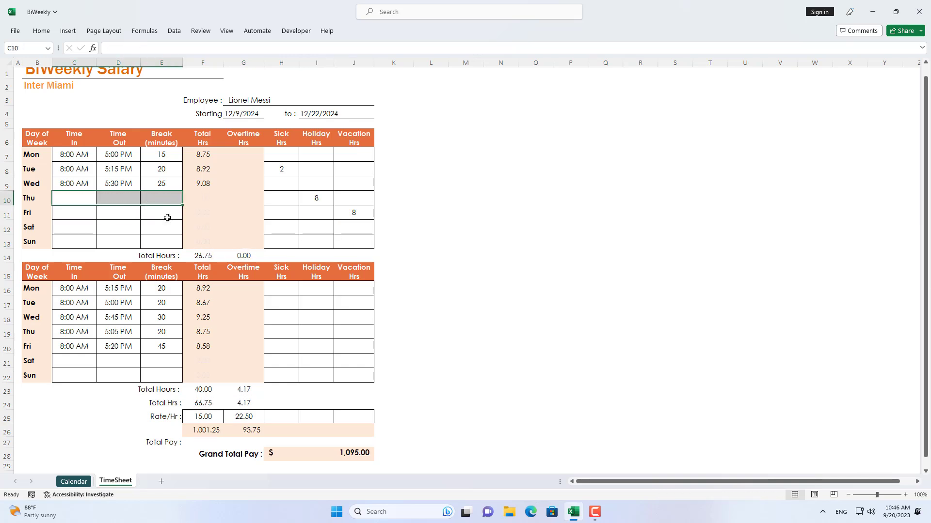
- Total week-one sick hours in H14 with =SUM(H7:H13) and fill across holiday and vacation
{"action": "left_click", "coordinate": [198, 255]}
{"action": "left_click", "coordinate": [239, 255]}
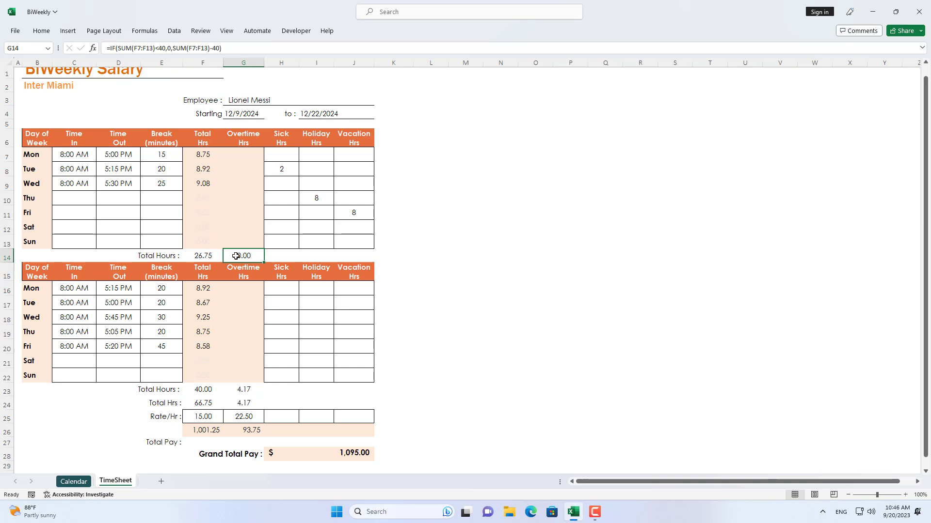
{"action": "left_click", "coordinate": [277, 255]}
{"action": "type", "text": "=SUM"}
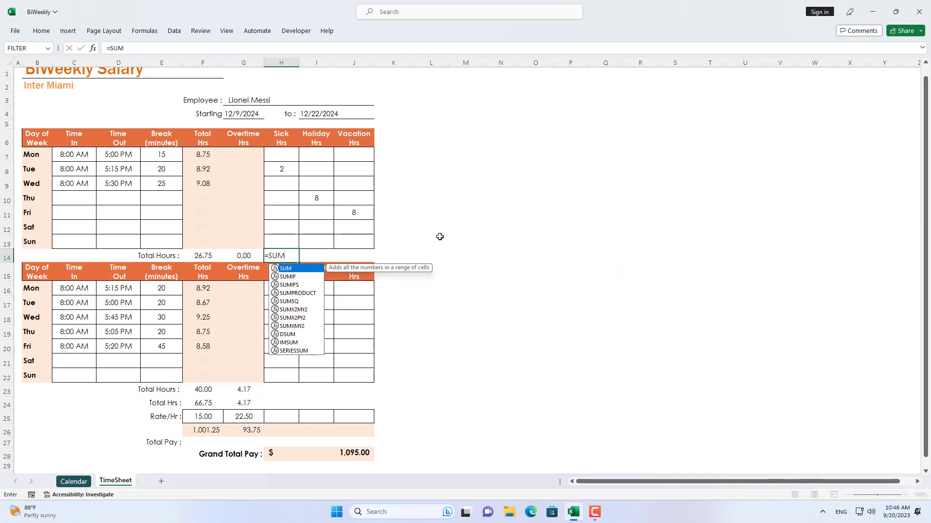
{"action": "type", "text": "("}
{"action": "left_click_drag", "start_coordinate": [283, 155], "coordinate": [282, 240]}
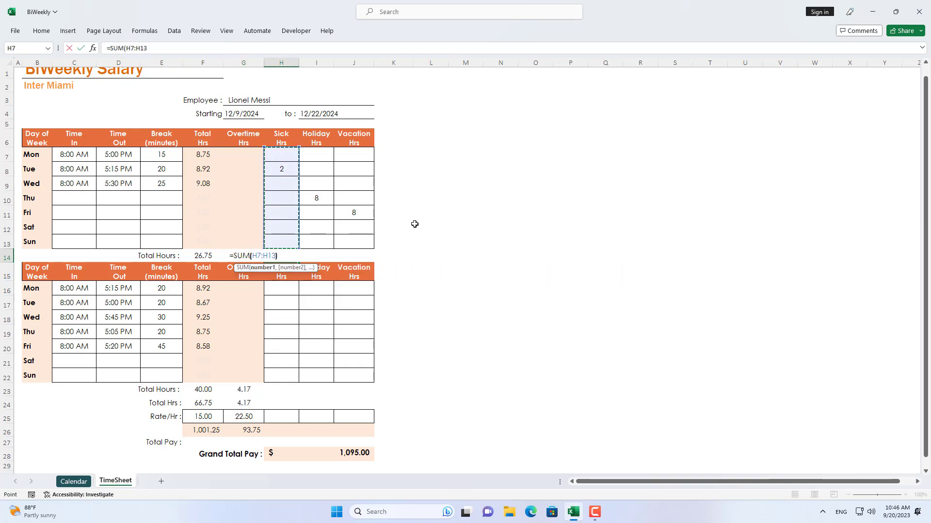
{"action": "key", "text": "Return"}
{"action": "left_click", "coordinate": [292, 256]}
{"action": "left_click_drag", "start_coordinate": [298, 261], "coordinate": [367, 261]}
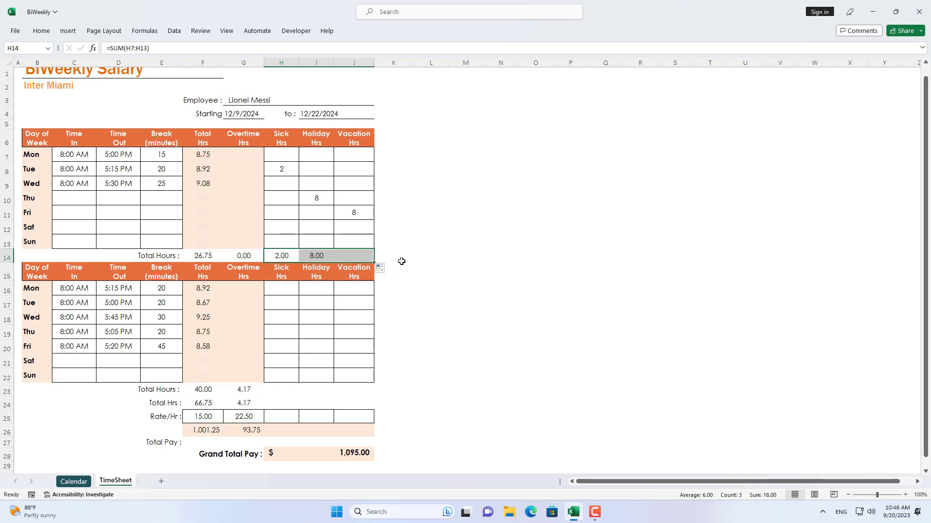